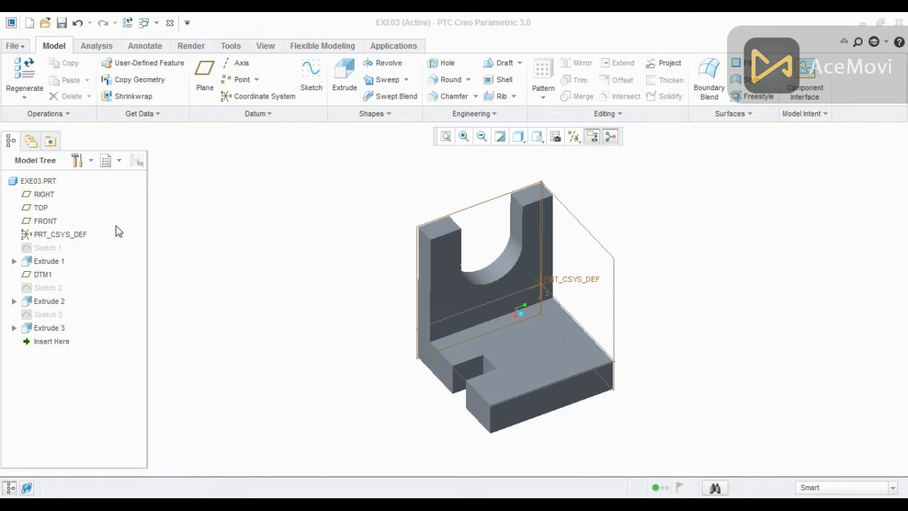
- Create a drawing named Exe03 from exe03.prt without the default template, using an empty A4 landscape sheet
click(29, 23)
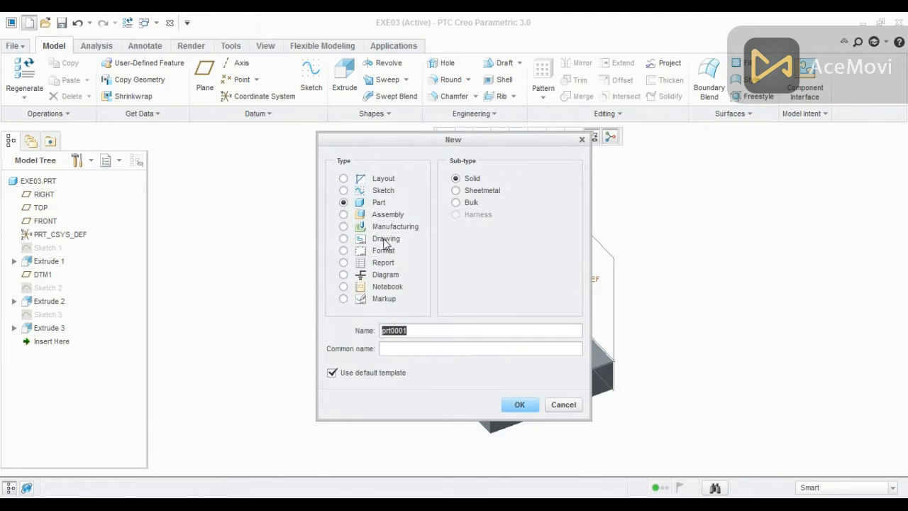
click(383, 241)
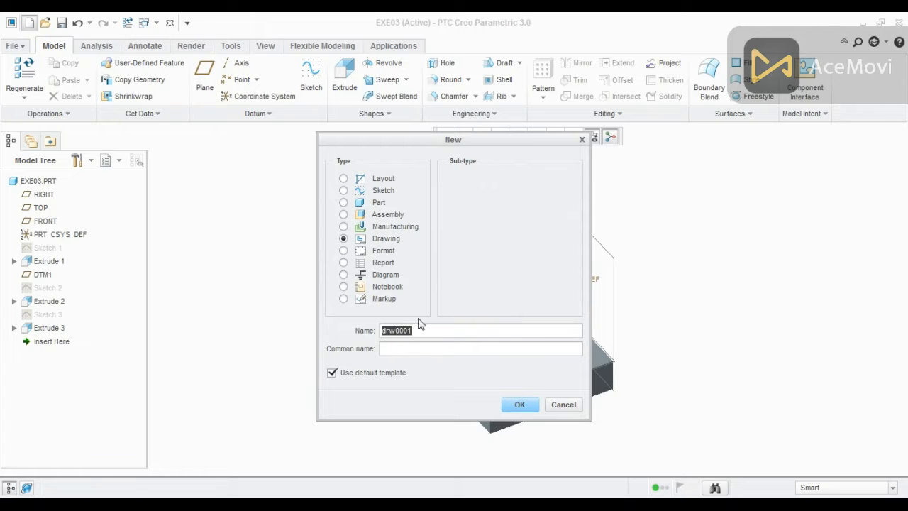
text(E)
key(BackSpace)
key(BackSpace)
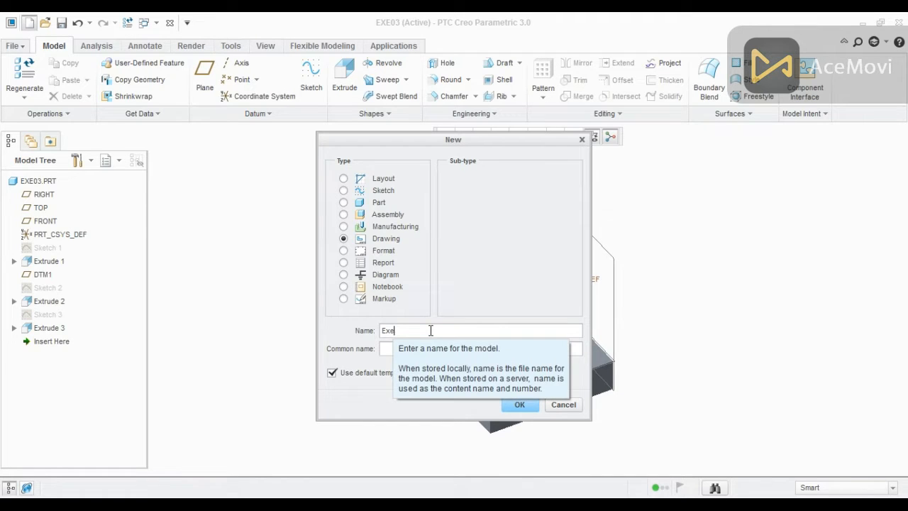
text(03)
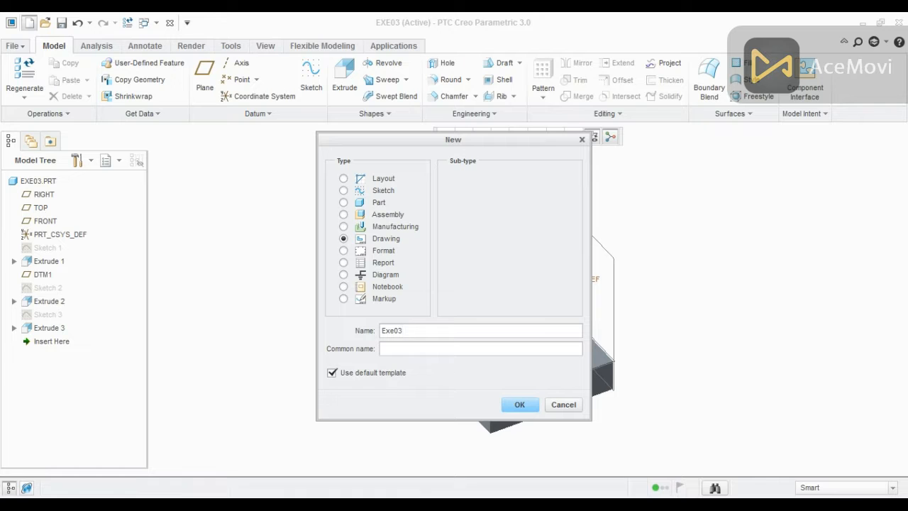
click(346, 376)
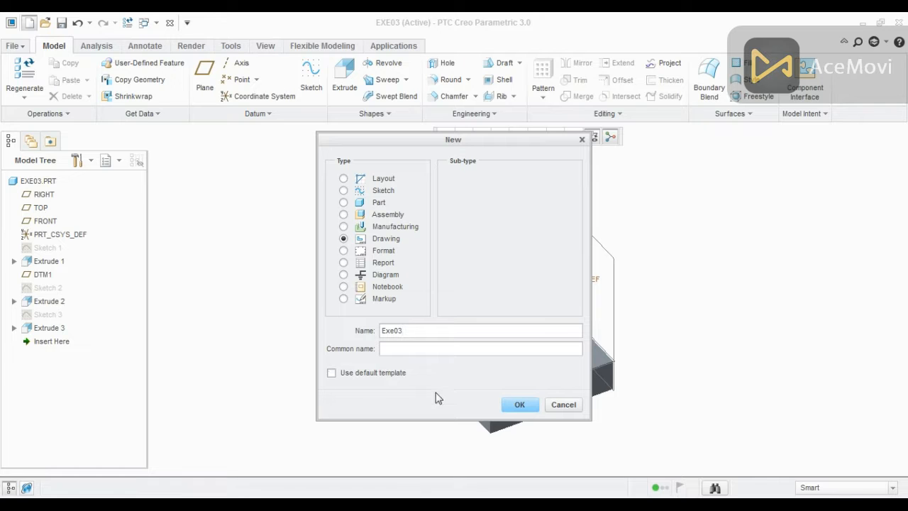
click(516, 405)
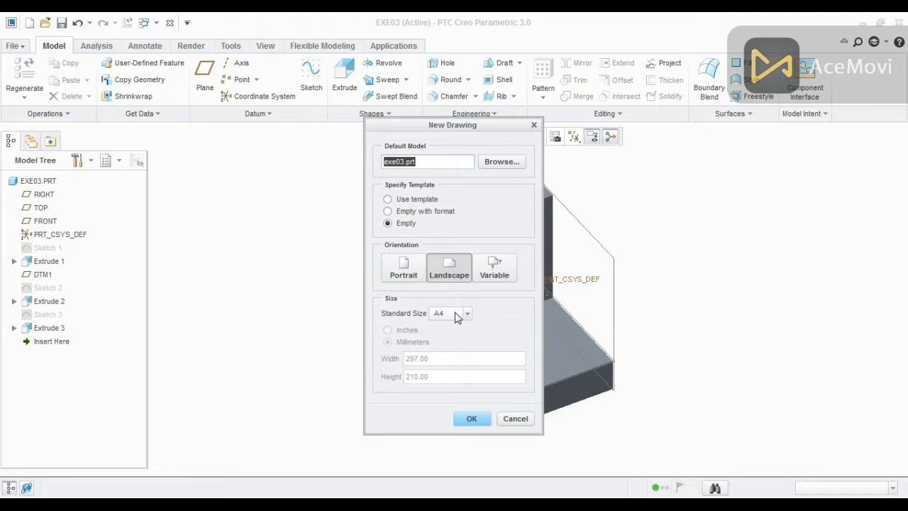
click(473, 418)
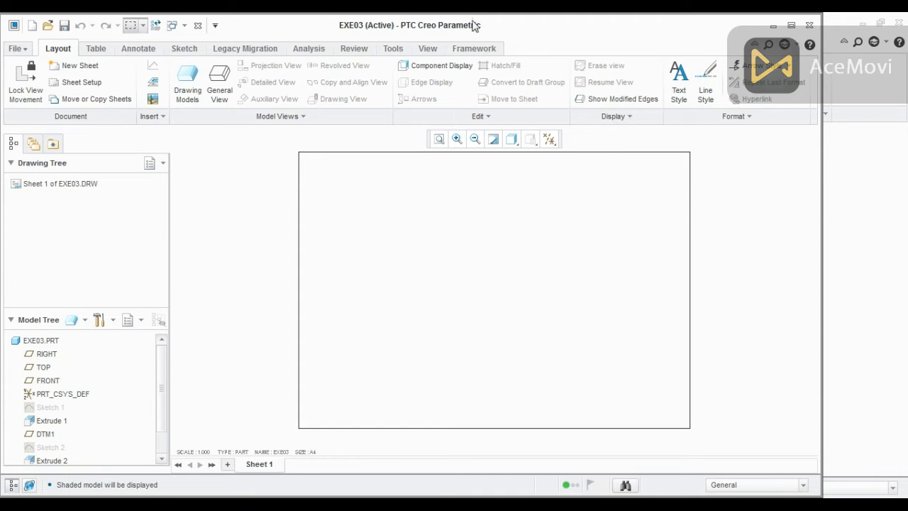
- Place a general view of the part near the sheet's centre with No Combined State and a User Defined default orientation
right_click(353, 211)
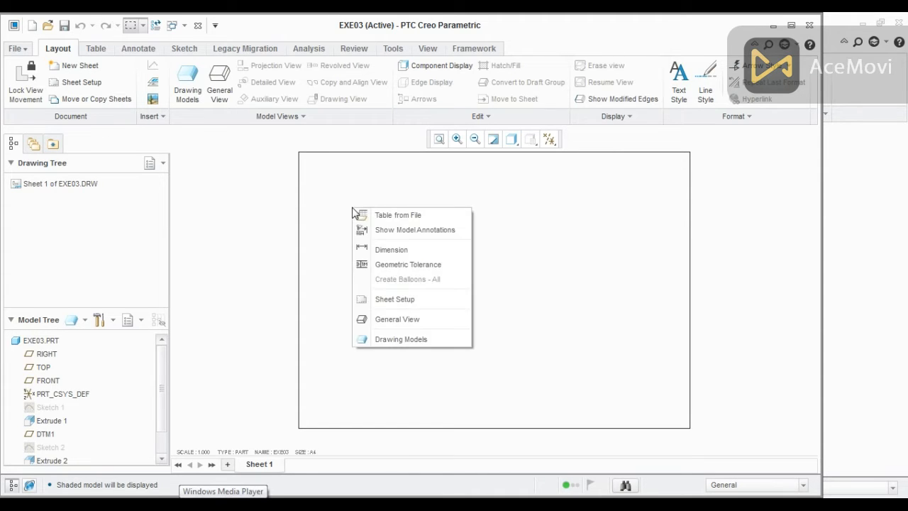
click(397, 319)
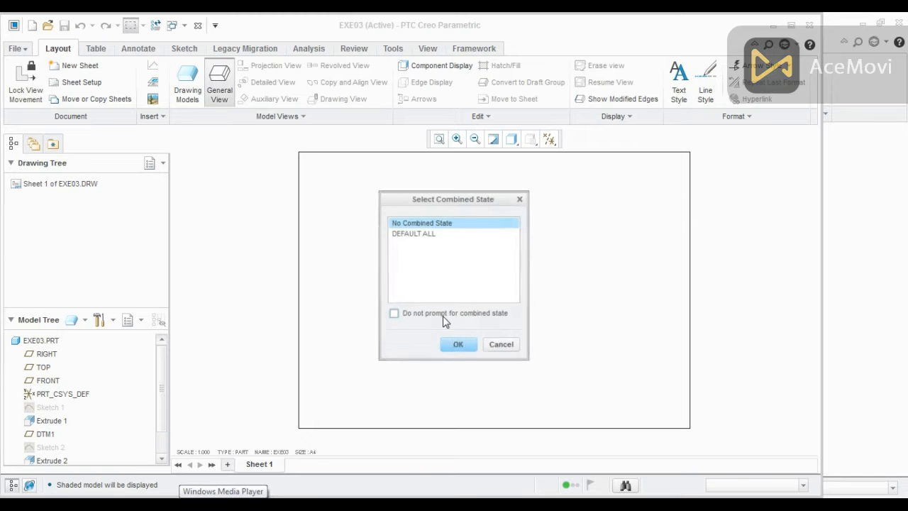
click(458, 346)
click(454, 310)
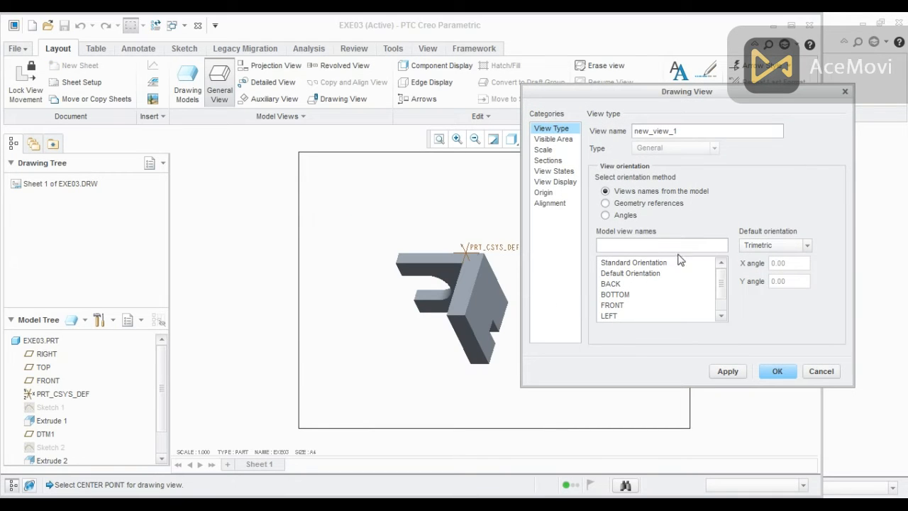
click(794, 248)
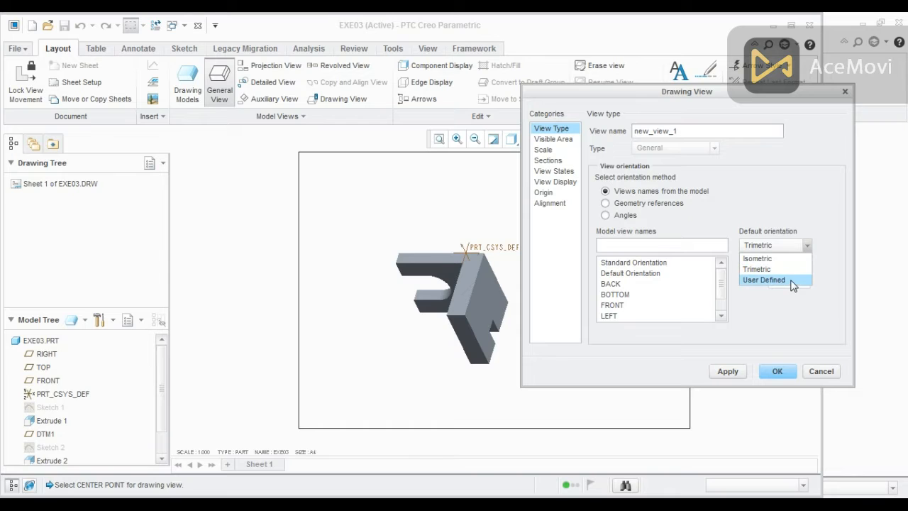
click(765, 280)
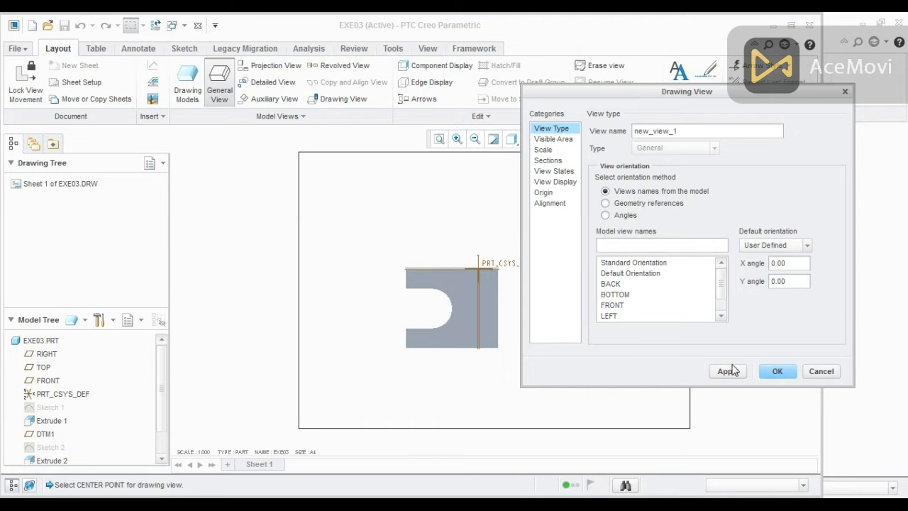
- Set the general view's display style to Hidden and its HLR edge display quality to Very High
click(560, 182)
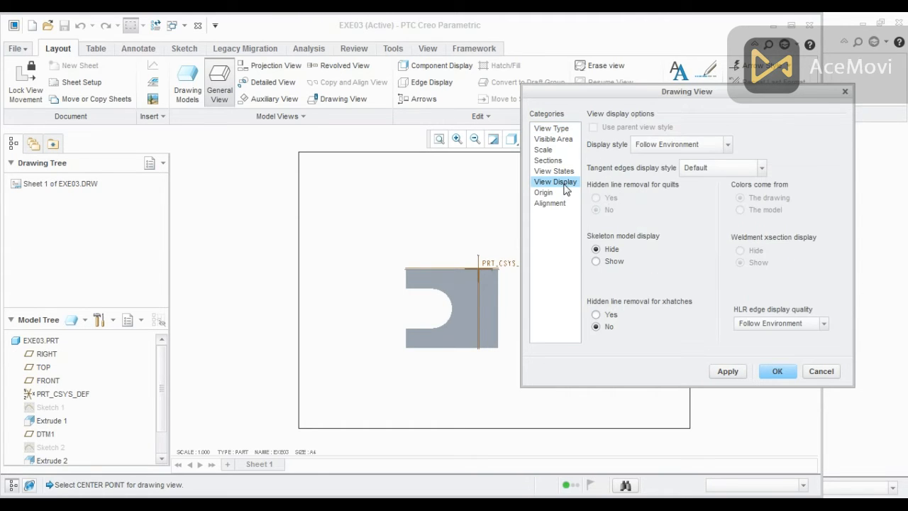
click(707, 152)
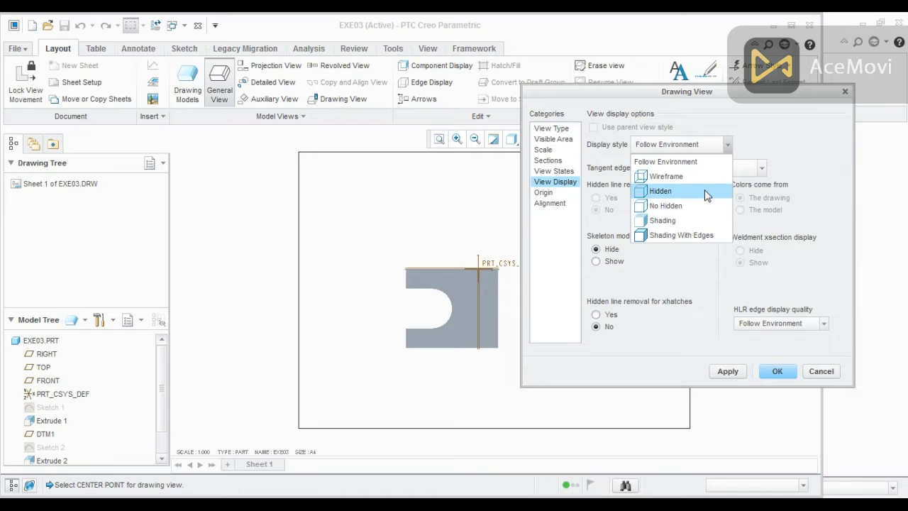
click(705, 190)
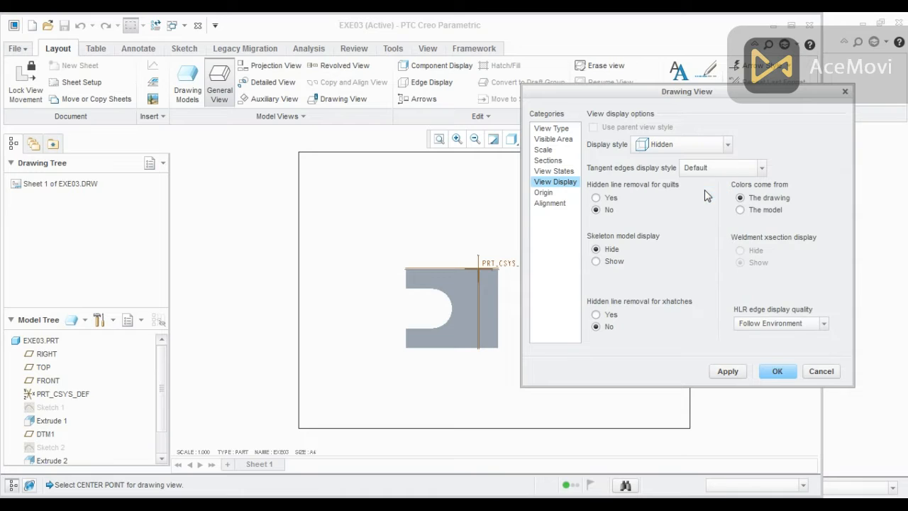
click(784, 324)
click(755, 376)
click(734, 371)
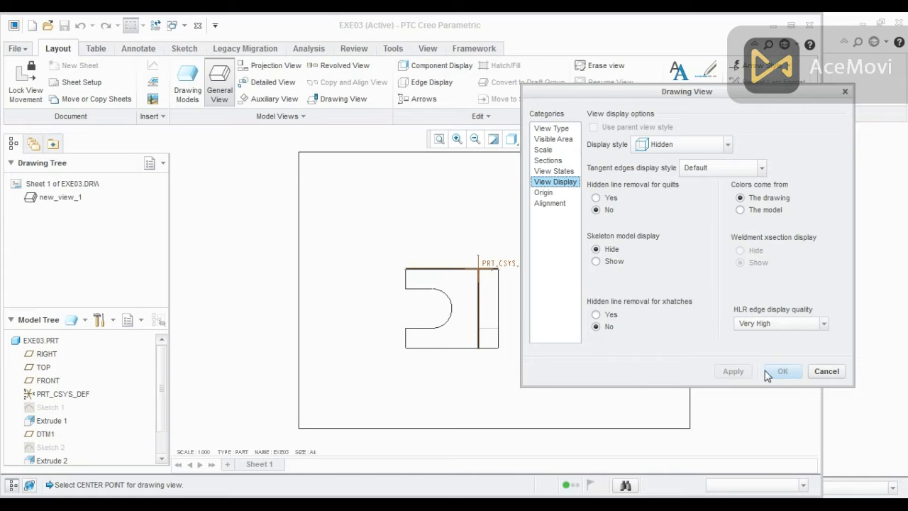
click(825, 371)
- Move the general view toward the sheet's upper right and place a projection view to its left
mouse_move(462, 297)
mouse_down()
mouse_move(470, 247)
mouse_move(556, 249)
mouse_move(546, 249)
mouse_up()
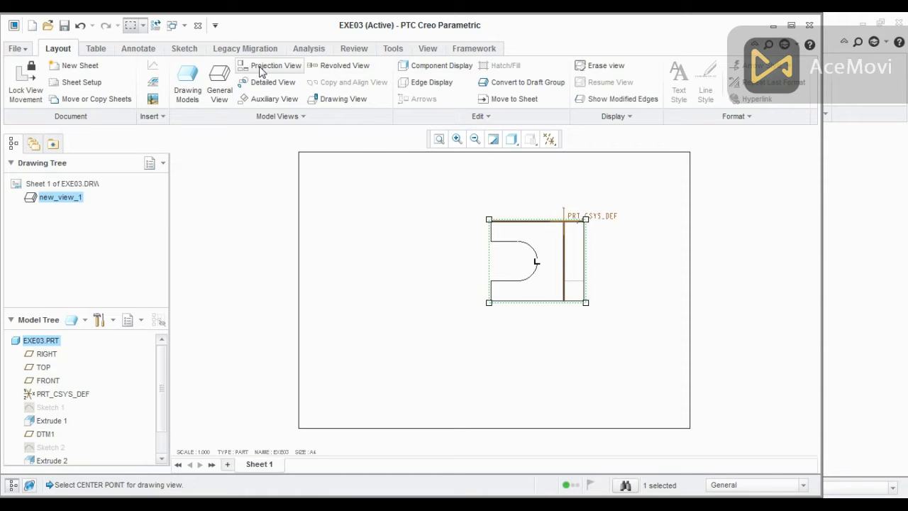
click(282, 67)
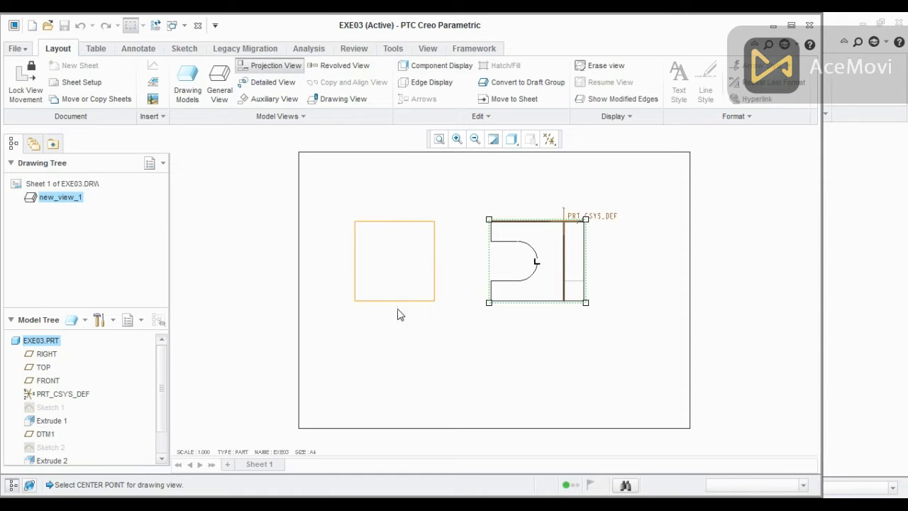
click(424, 311)
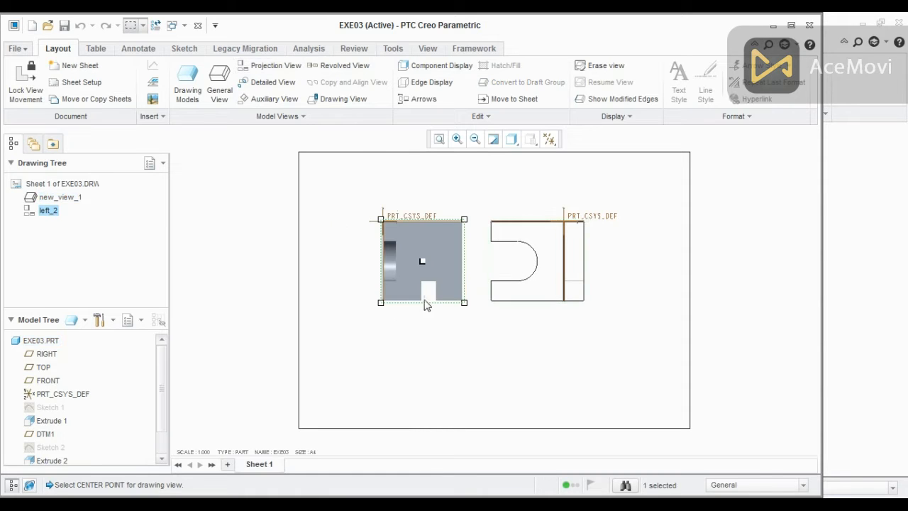
- Place a projection view below the general view and check the isometric reference drawing in Windows Photo Viewer
click(525, 253)
click(273, 69)
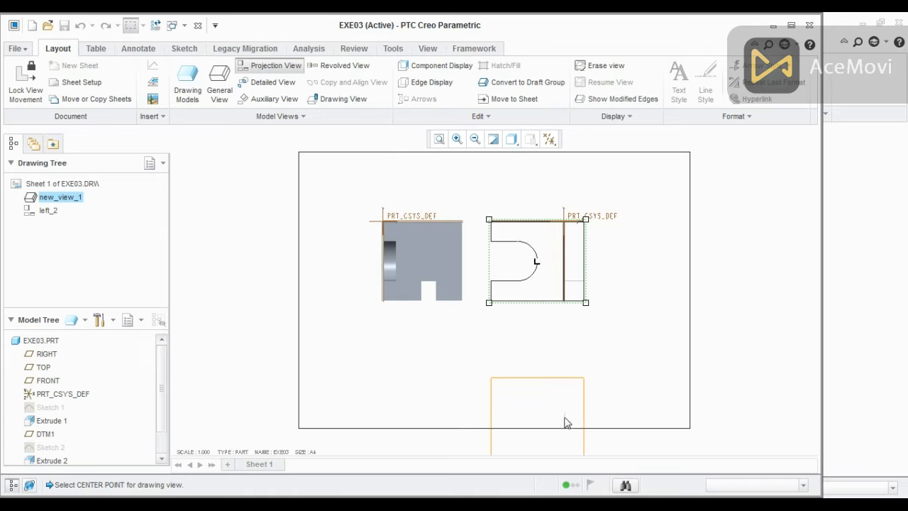
click(555, 369)
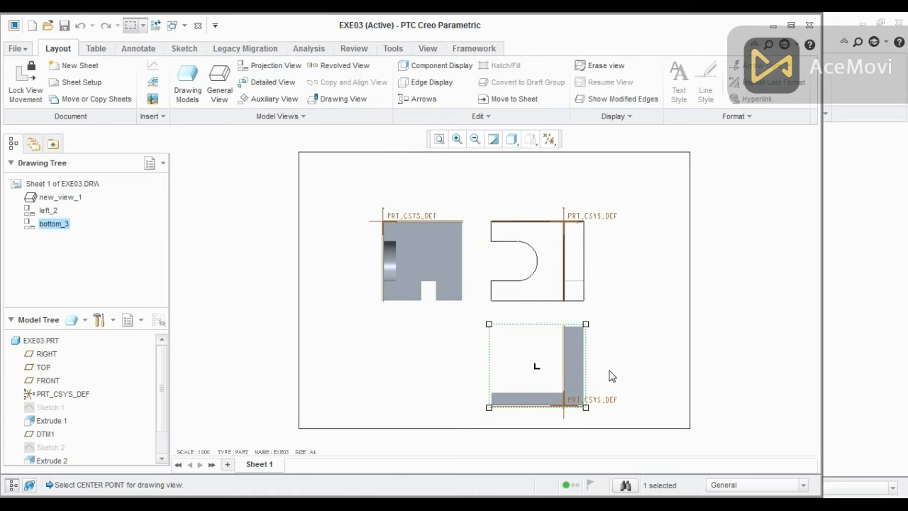
key(alt+Tab)
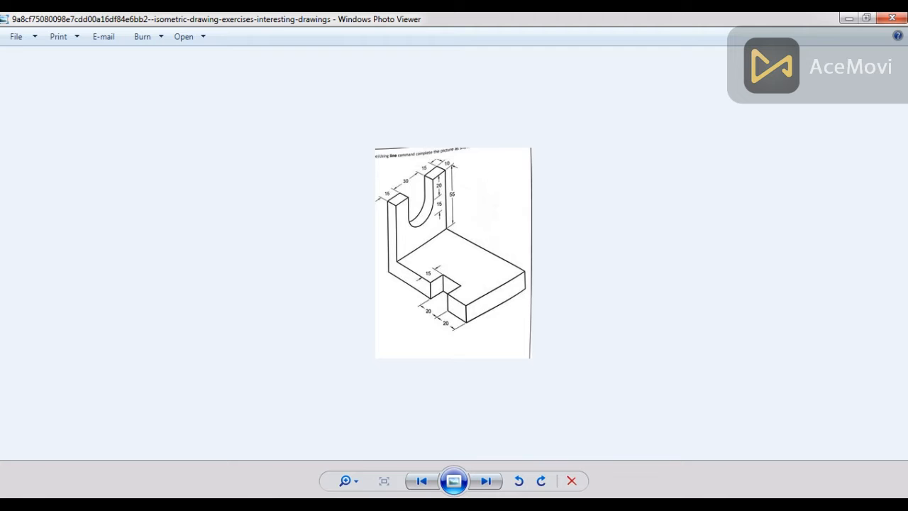
key(alt+Tab)
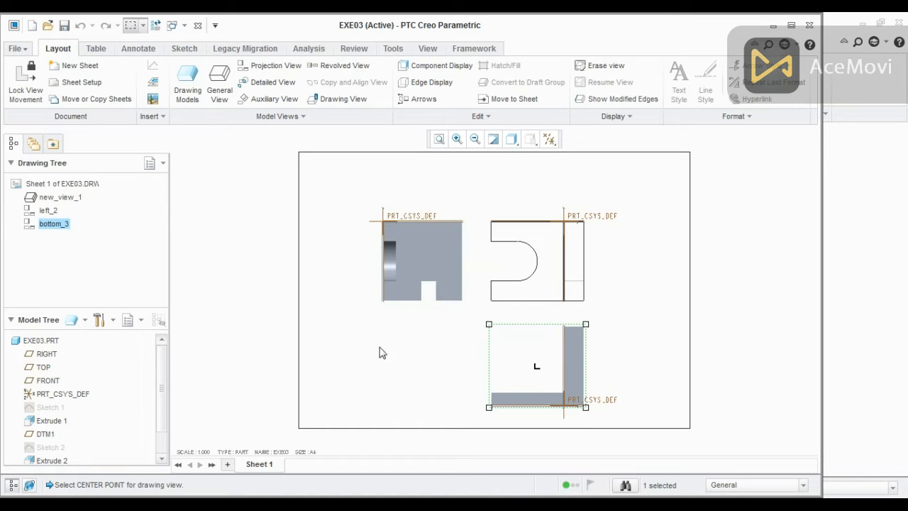
- Set the display style of the left projection view to Hidden
click(429, 259)
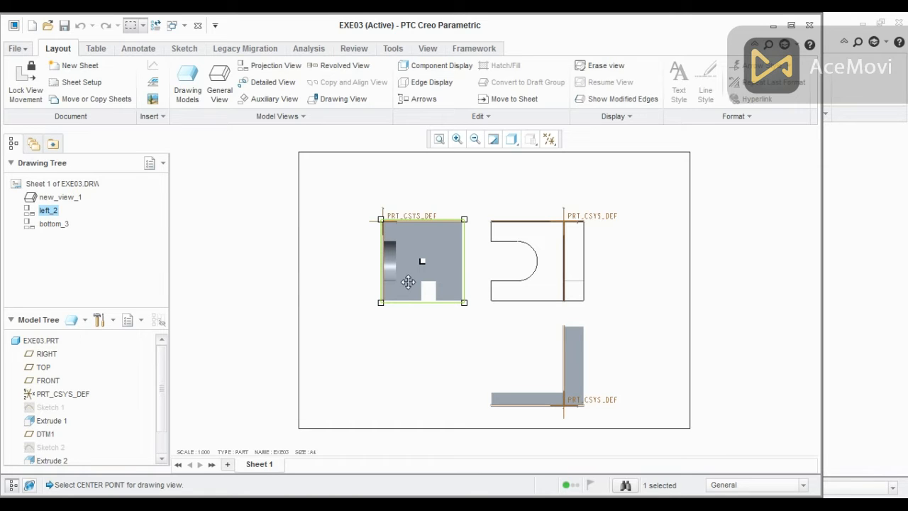
right_click(412, 252)
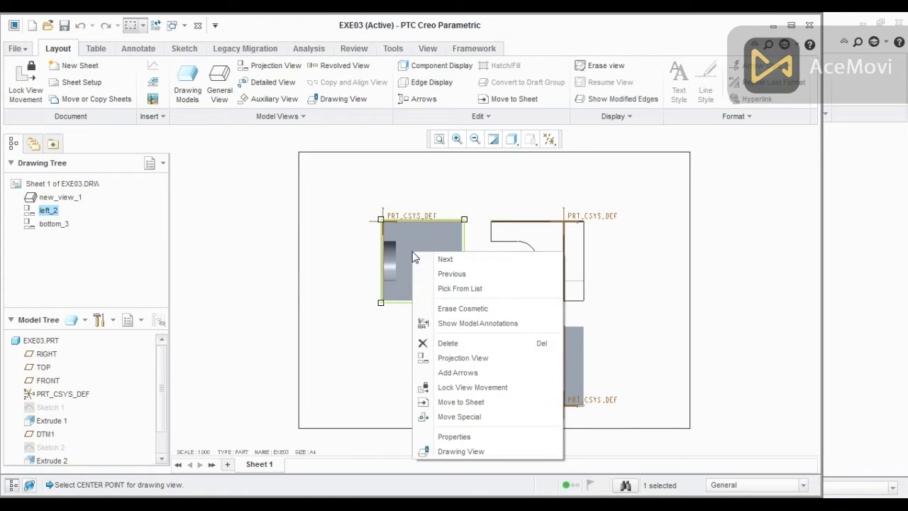
click(481, 436)
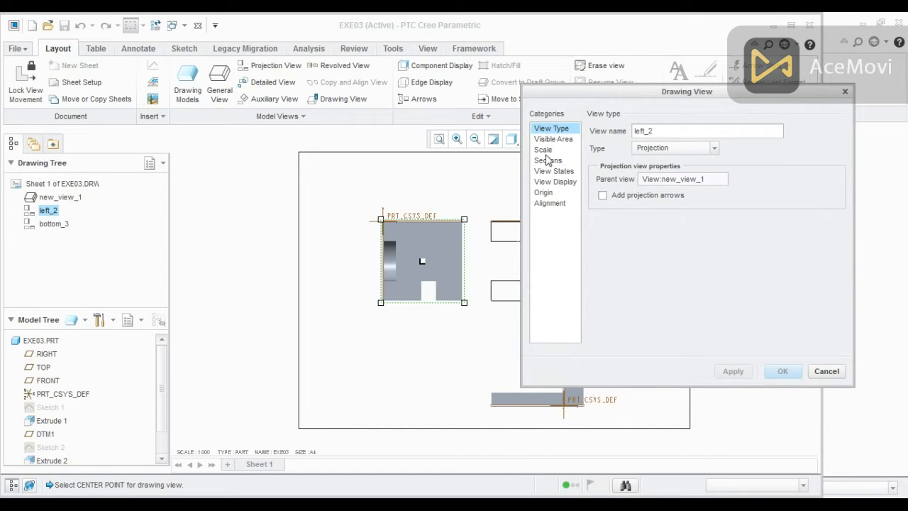
click(558, 183)
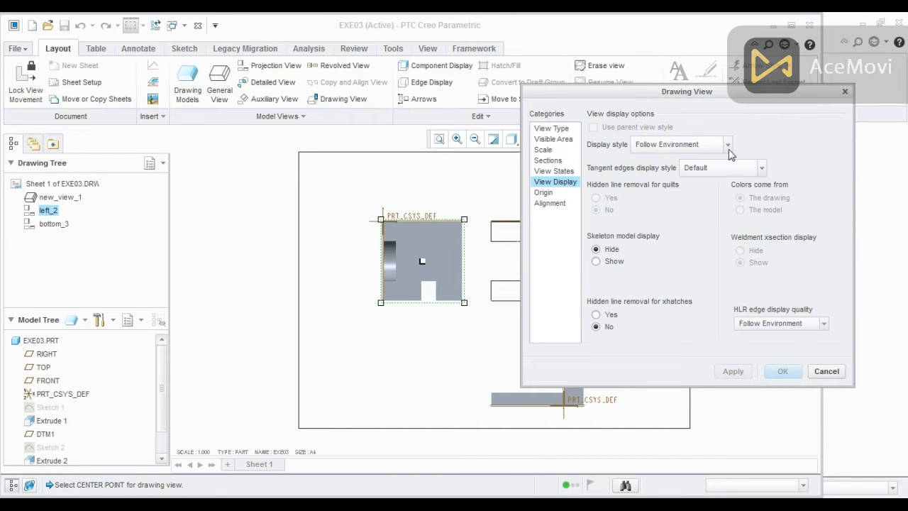
click(712, 146)
click(693, 191)
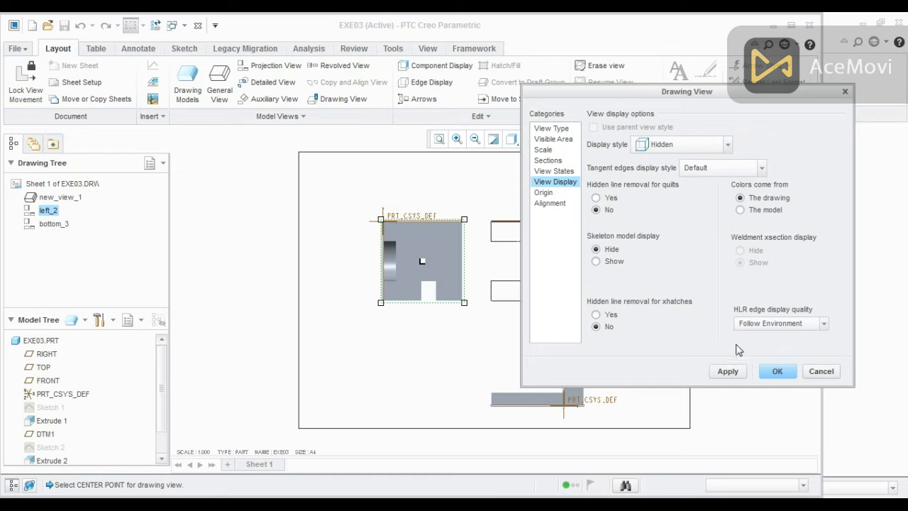
click(738, 372)
click(823, 371)
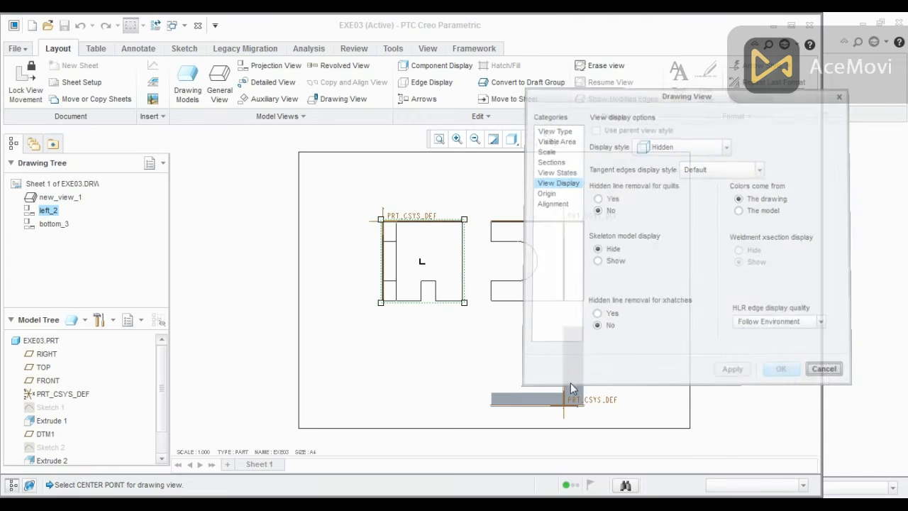
- Set the tangent edges display style of the bottom projection view to Centerline
click(562, 389)
right_click(563, 389)
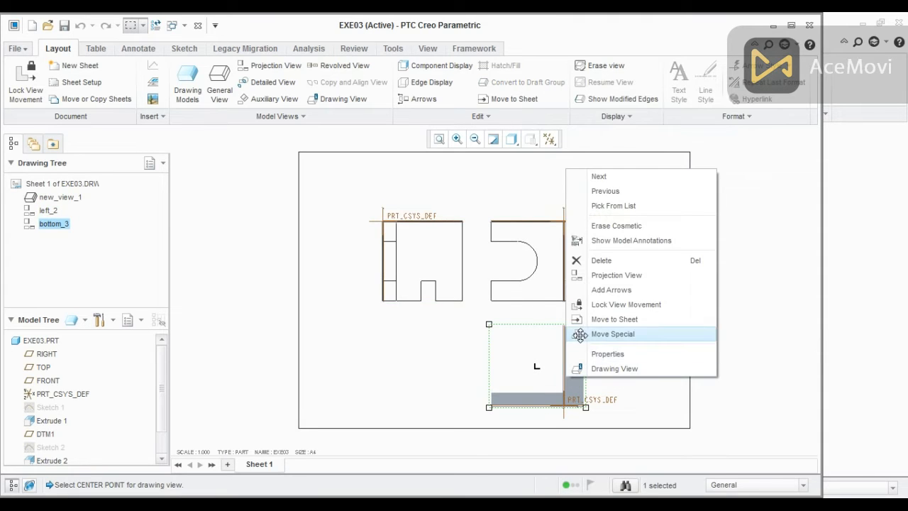
click(585, 352)
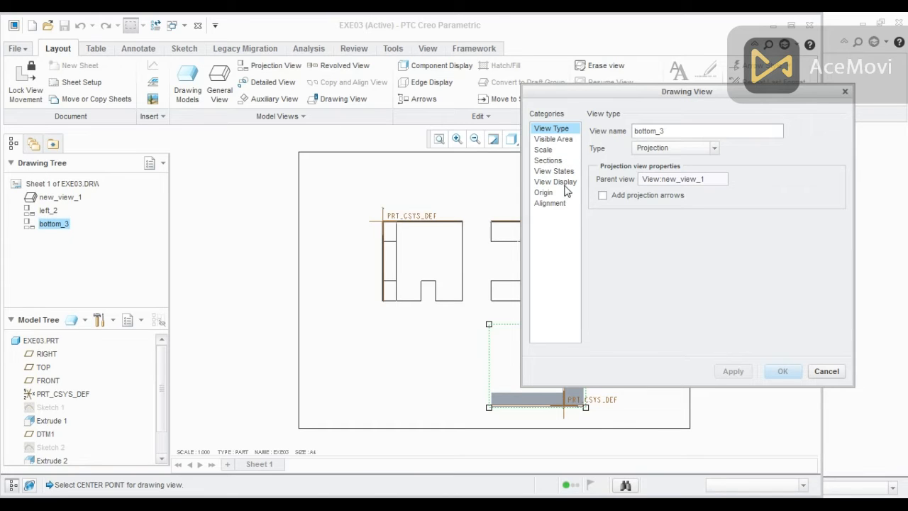
click(566, 183)
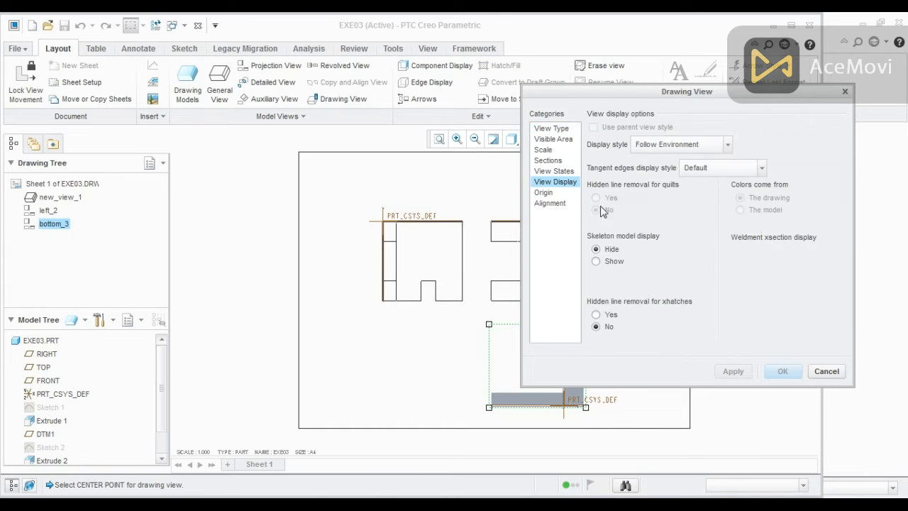
click(757, 167)
click(736, 243)
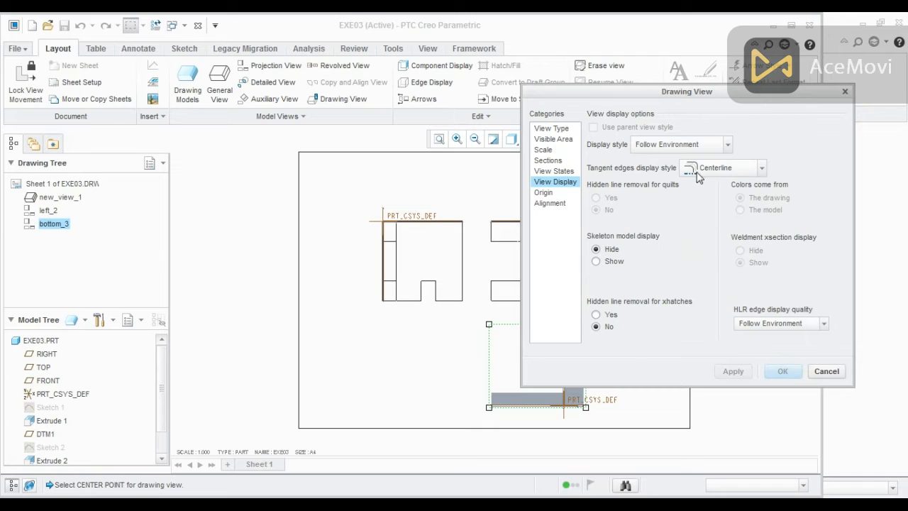
- Set the bottom projection view's display style to Hidden and its HLR edge display quality to Very High
click(698, 145)
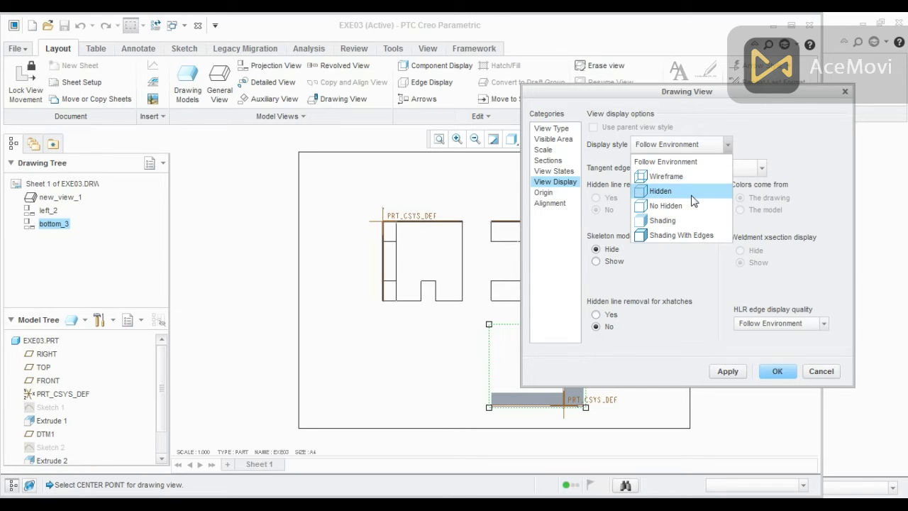
click(695, 192)
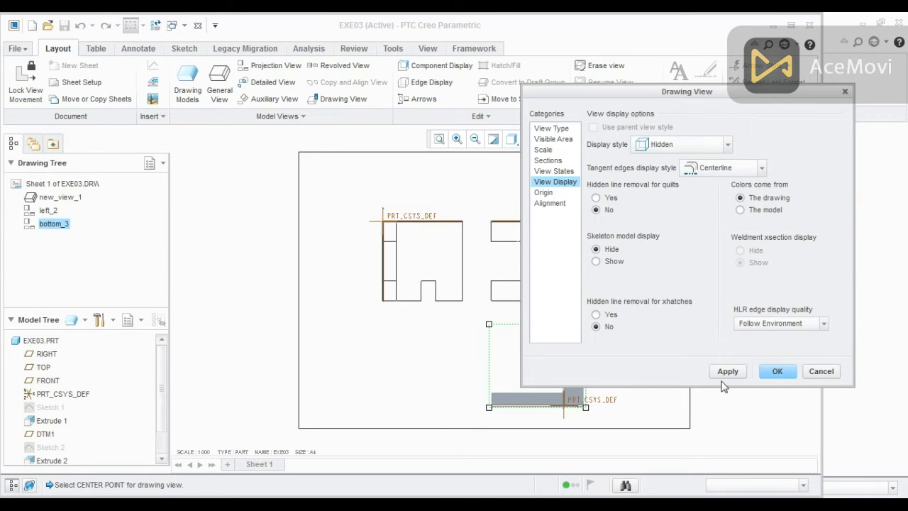
click(787, 324)
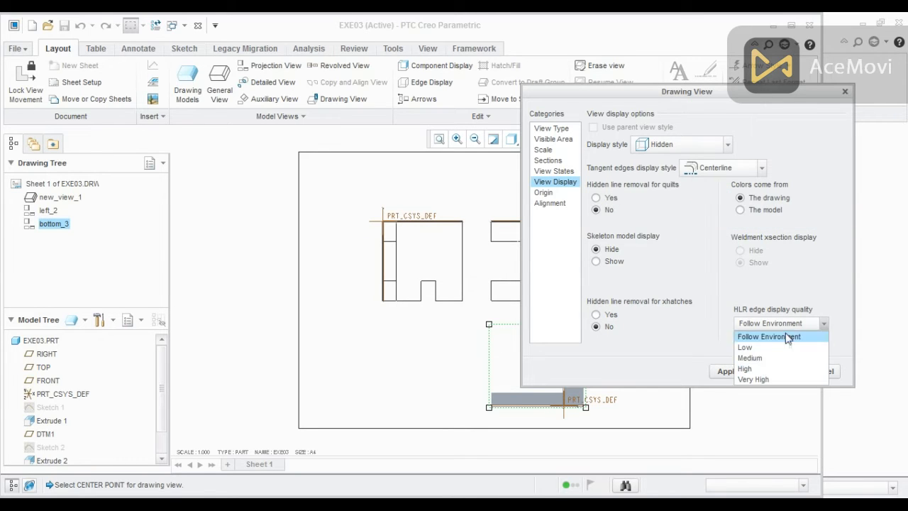
click(750, 380)
click(727, 371)
click(823, 371)
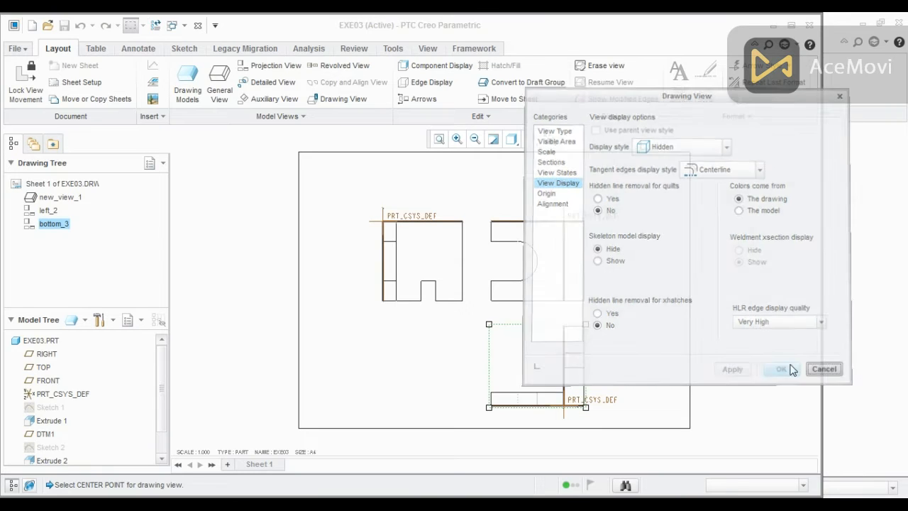
click(429, 340)
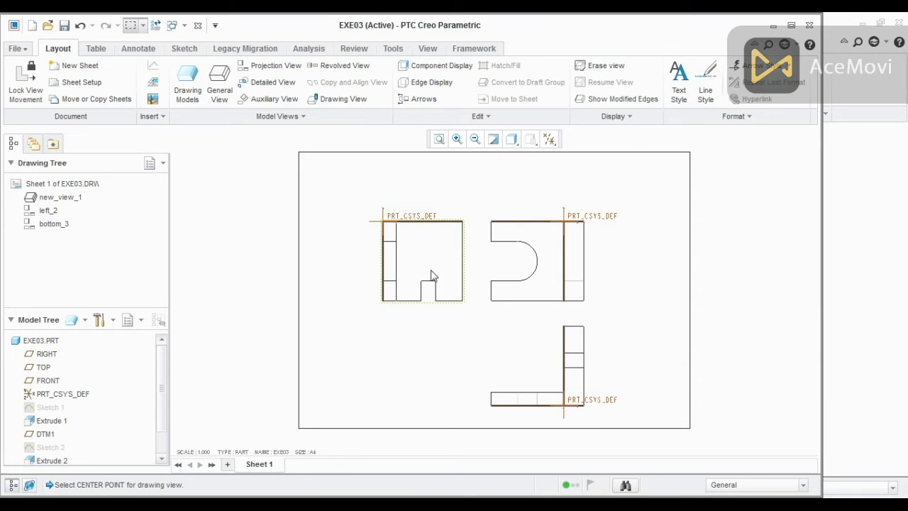
- Turn off the display of all datum axes, points, coordinate systems and planes in the drawing
click(549, 139)
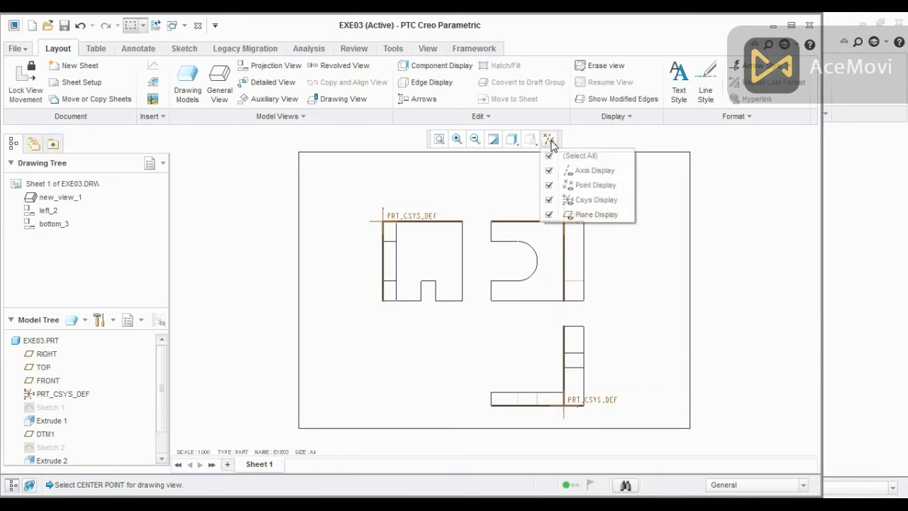
click(549, 155)
click(641, 268)
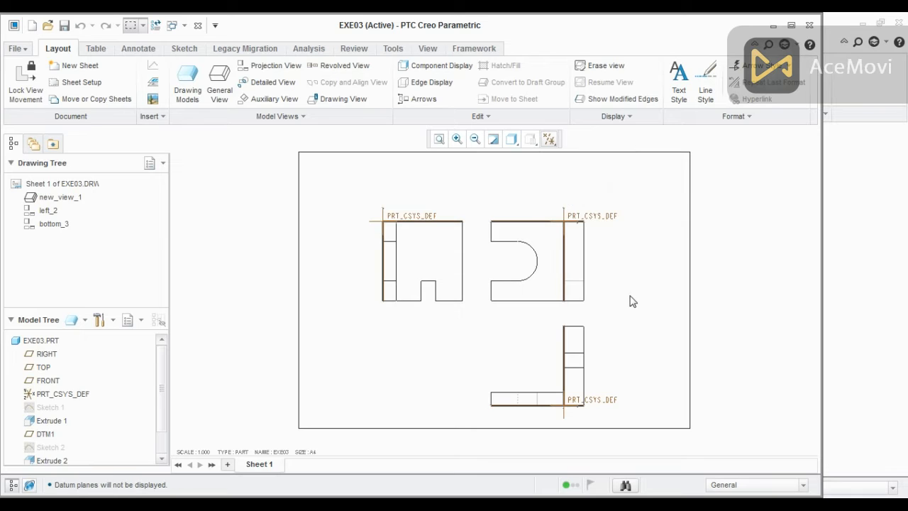
scroll(630, 296, up, 2)
scroll(559, 296, down, 2)
scroll(509, 198, up, 1)
scroll(518, 322, down, 2)
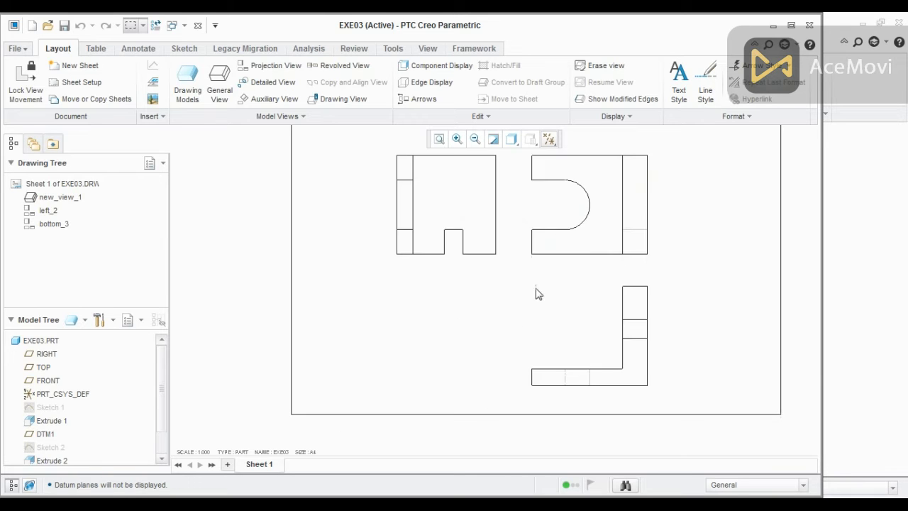
- Move the general view farther up and to the right on the sheet to widen the gaps between the views
click(567, 220)
scroll(468, 322, down, 2)
drag(530, 236, 550, 222)
click(422, 325)
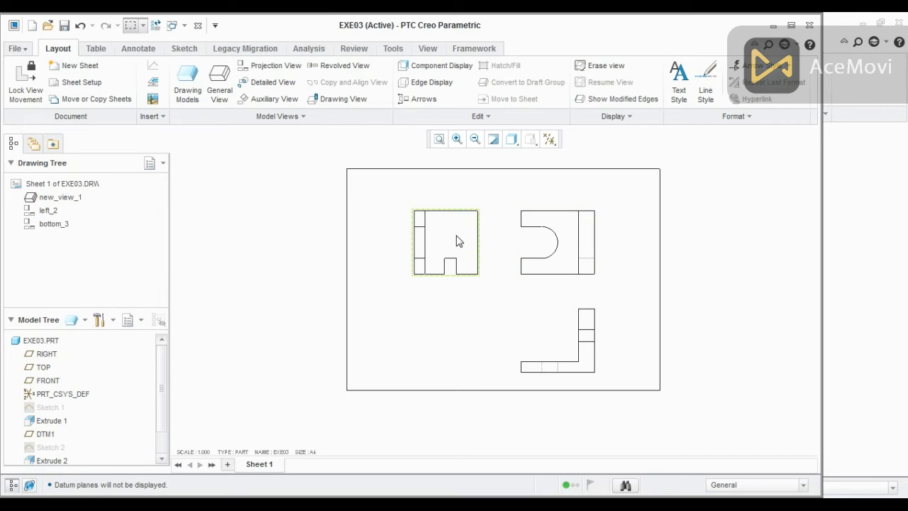
- Dimension the overall height of the left projection view between its two left corners, placing the dimension outside the left edge
click(103, 49)
click(133, 51)
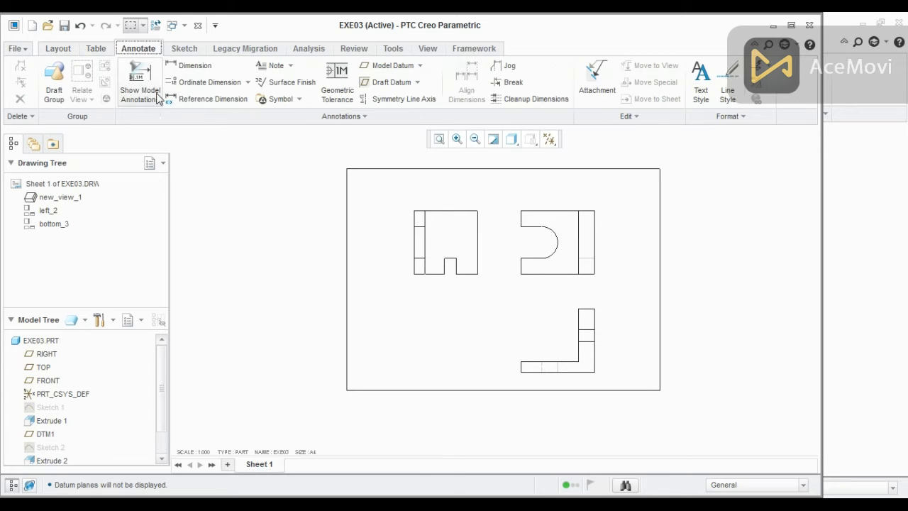
click(189, 66)
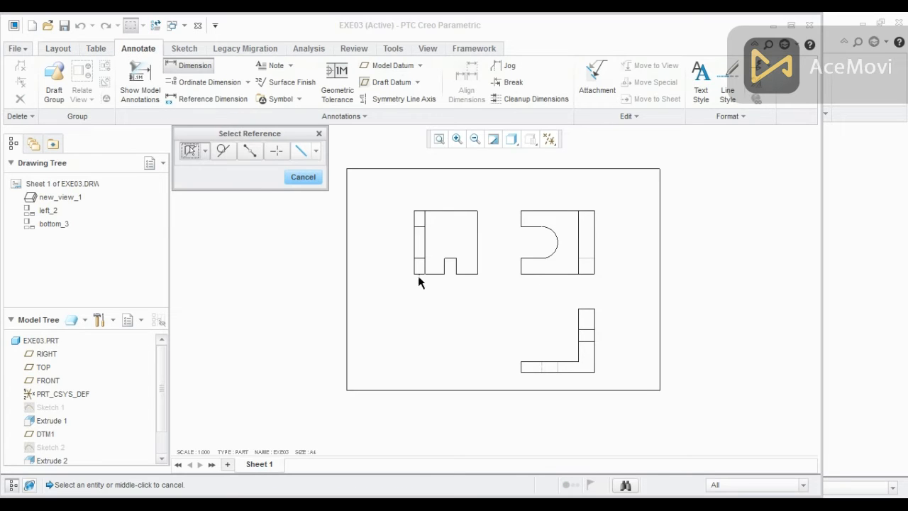
click(415, 277)
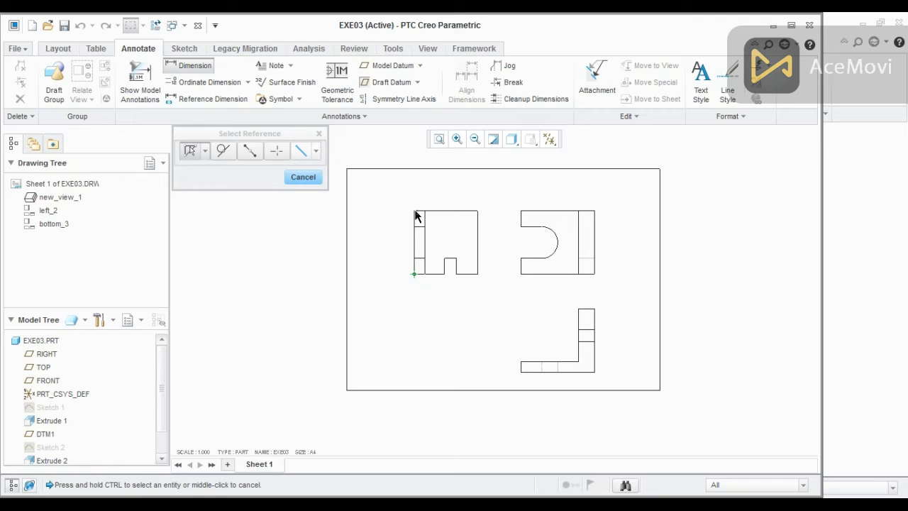
ctrl+click(415, 212)
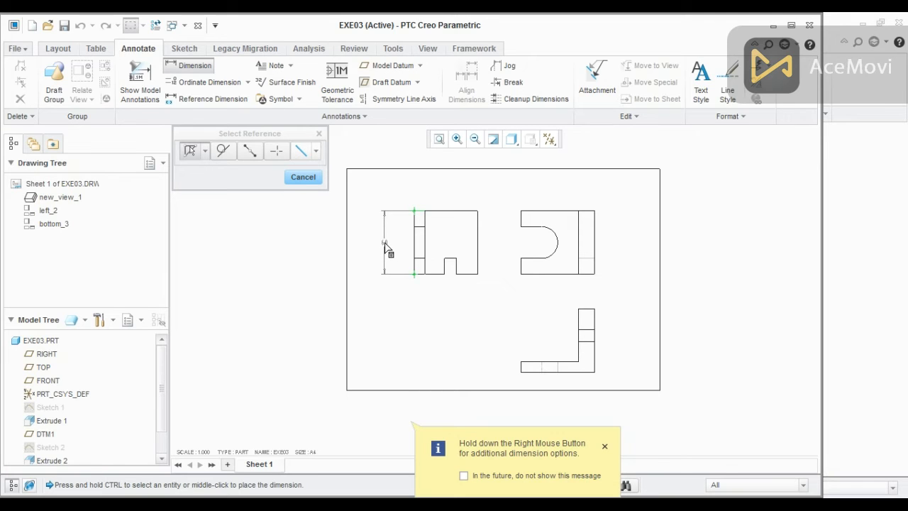
middle_click(383, 244)
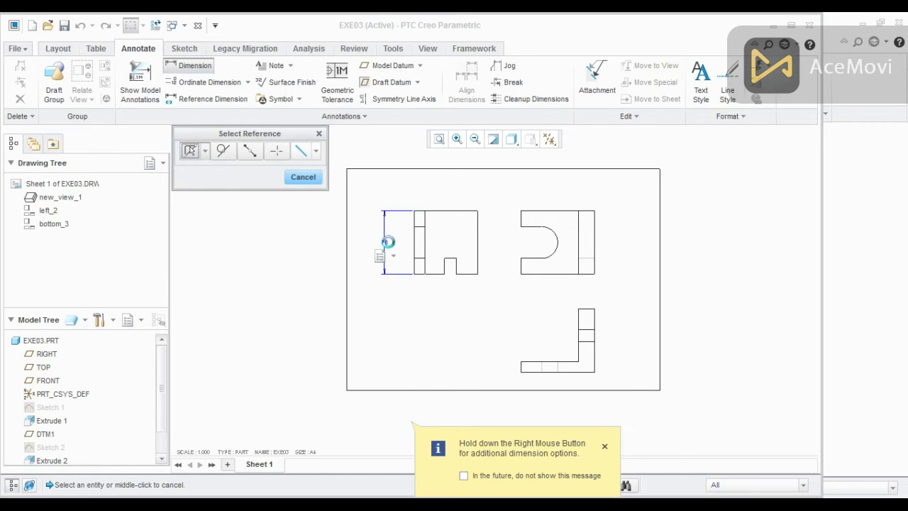
- Dimension the height of the lowest segment of the left projection view's narrow strip, with the text below the view
click(415, 275)
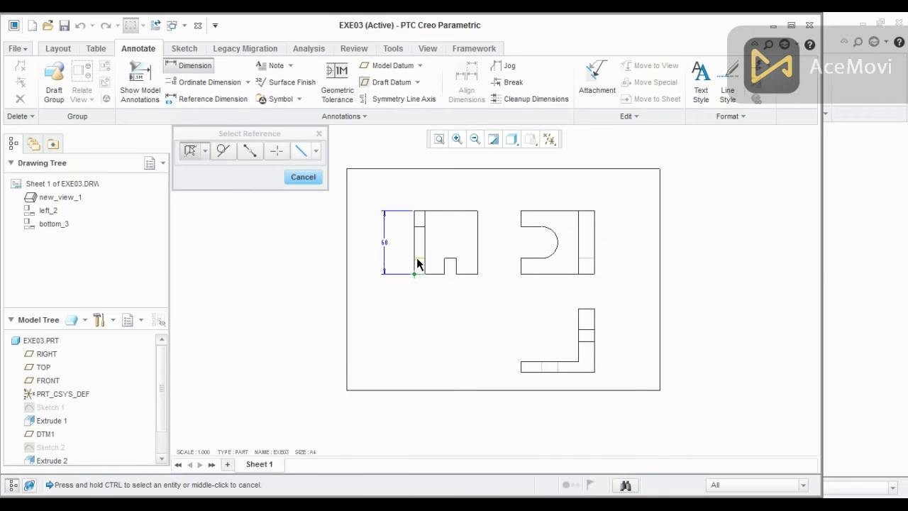
ctrl+click(414, 257)
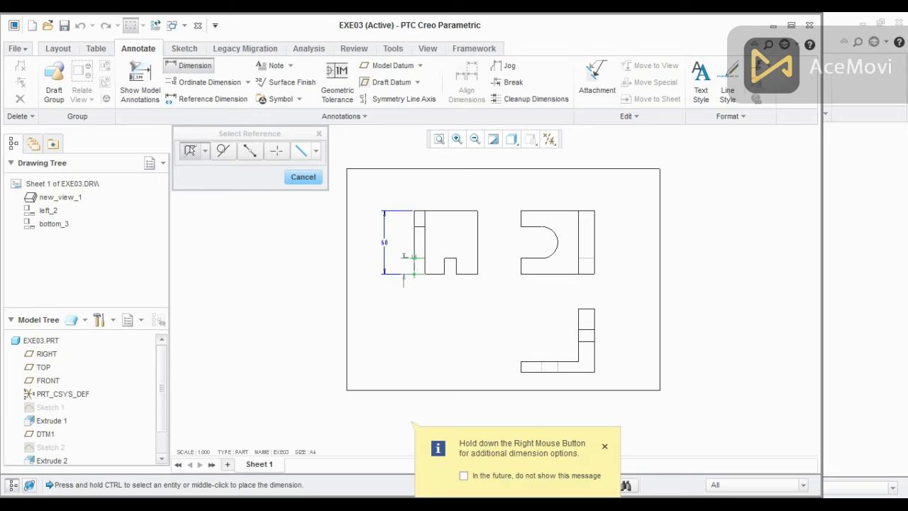
middle_click(402, 299)
middle_click(412, 299)
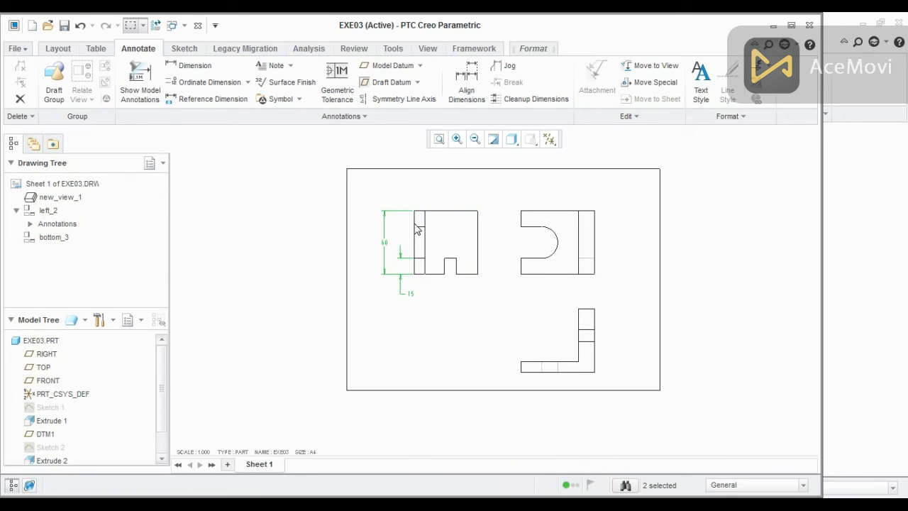
- Dimension the distance between the two short horizontal edges in the left projection view's narrow strip
click(186, 65)
click(421, 261)
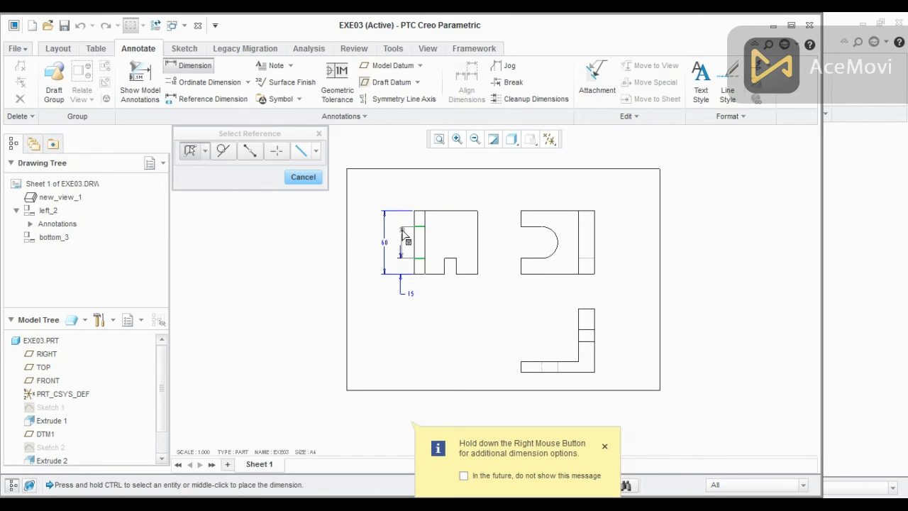
middle_click(423, 227)
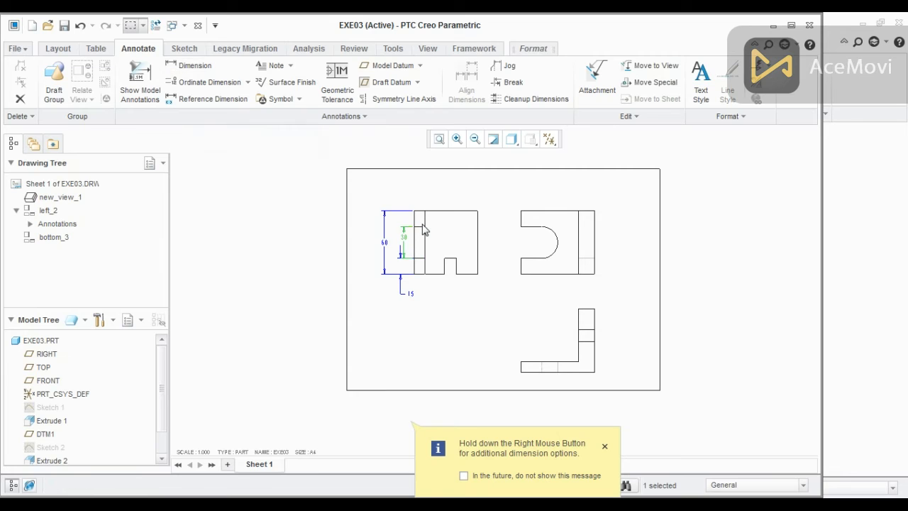
- Dimension the width of the left projection view's narrow vertical strip, placing the dimension above the view
scroll(420, 229, up, 3)
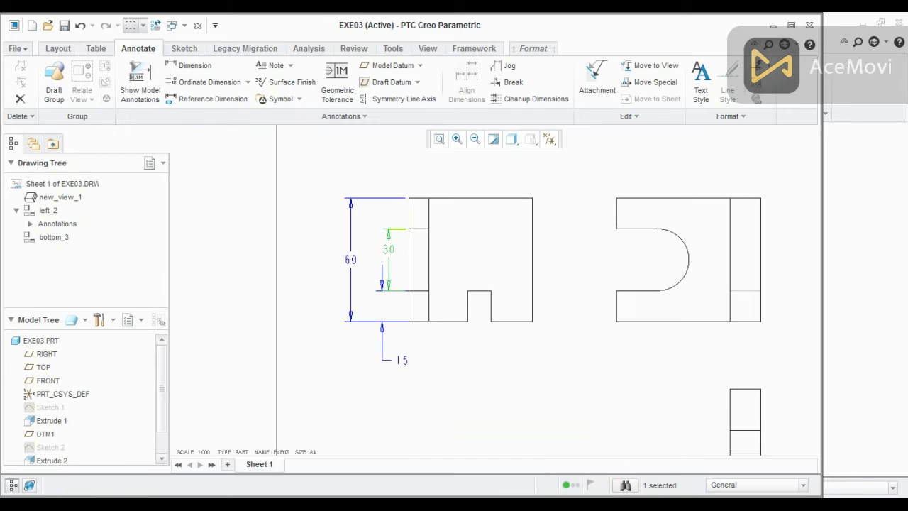
click(191, 66)
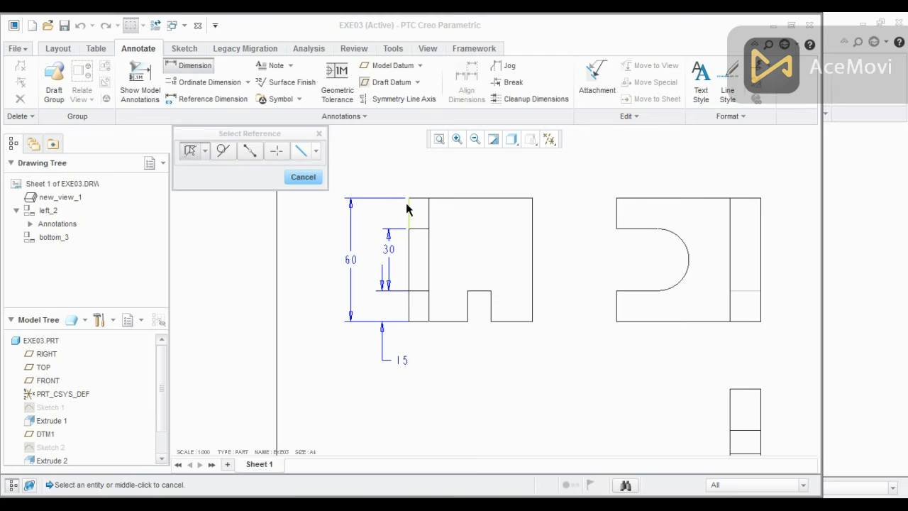
click(408, 206)
ctrl+click(429, 209)
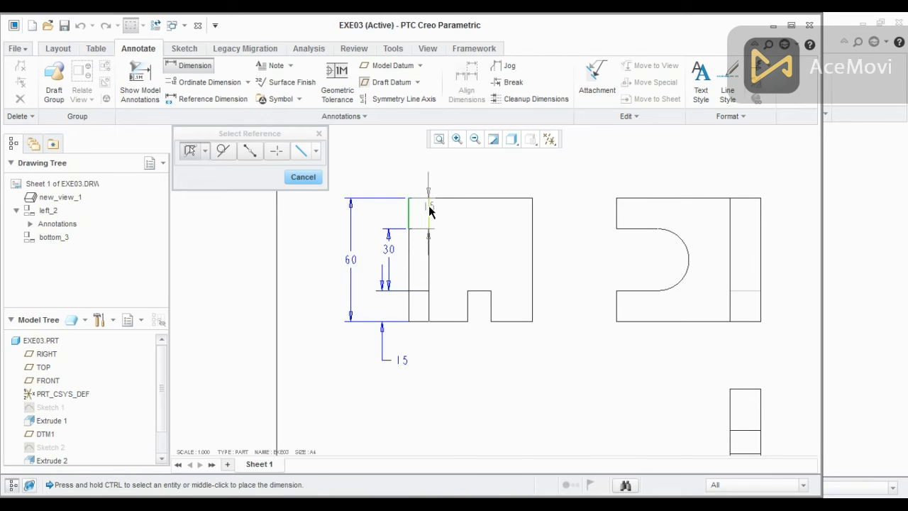
middle_click(458, 179)
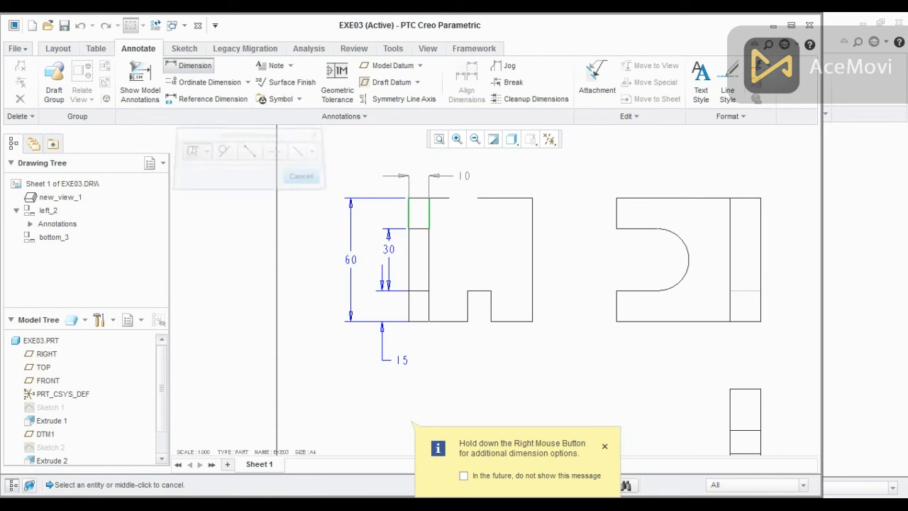
- Dimension the left projection view's overall width and right edge height, plus the width of the notch in its lower edge
click(411, 309)
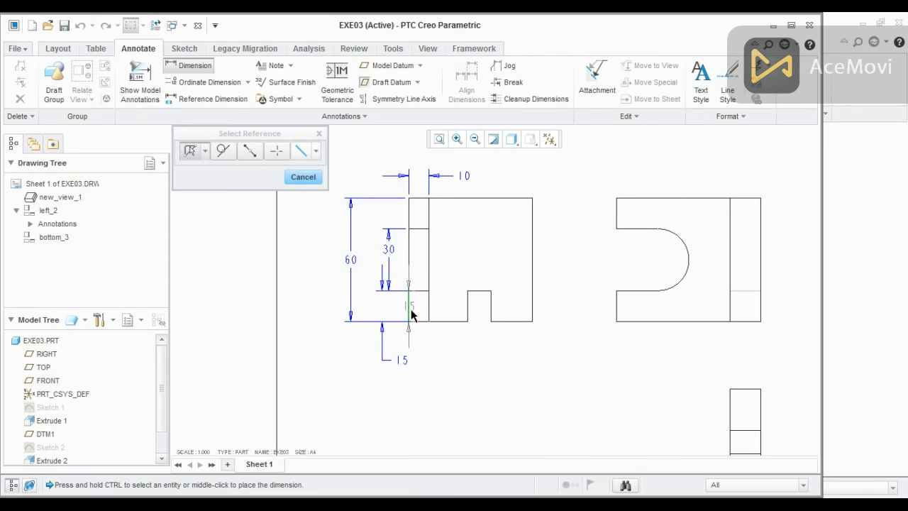
ctrl+click(535, 310)
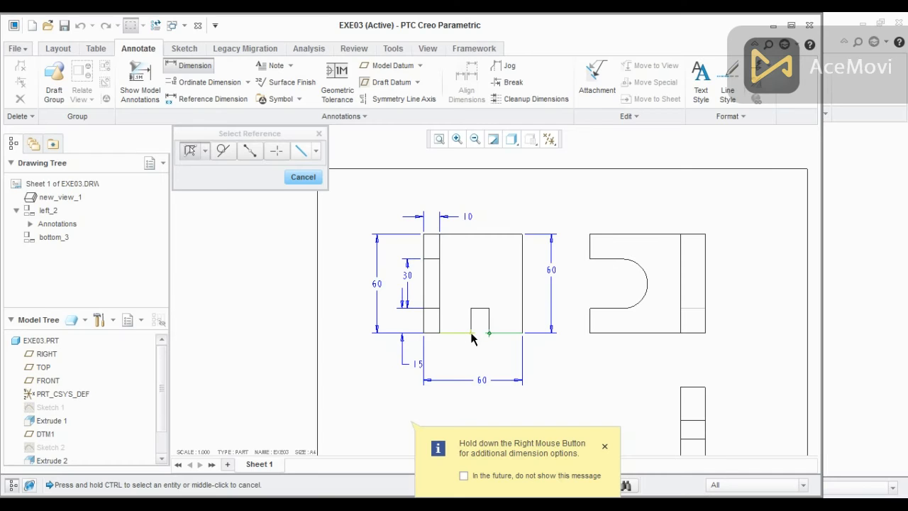
click(470, 334)
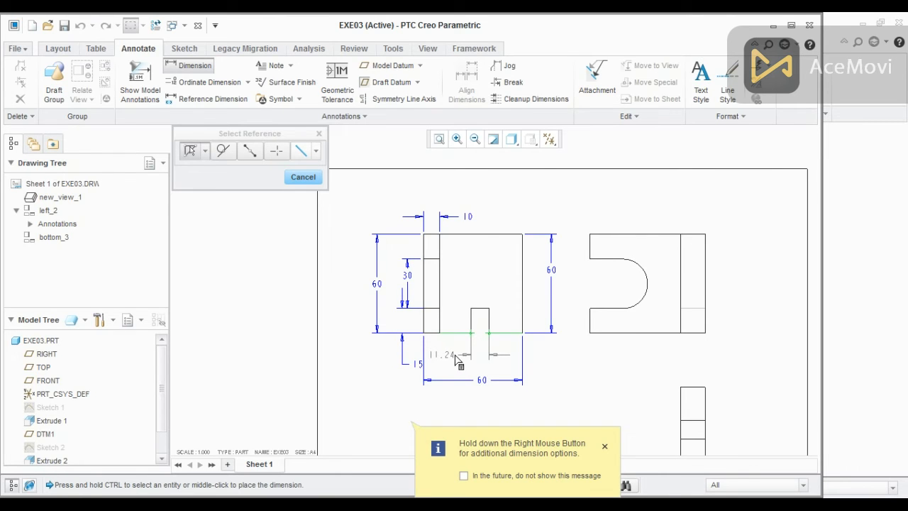
middle_click(457, 359)
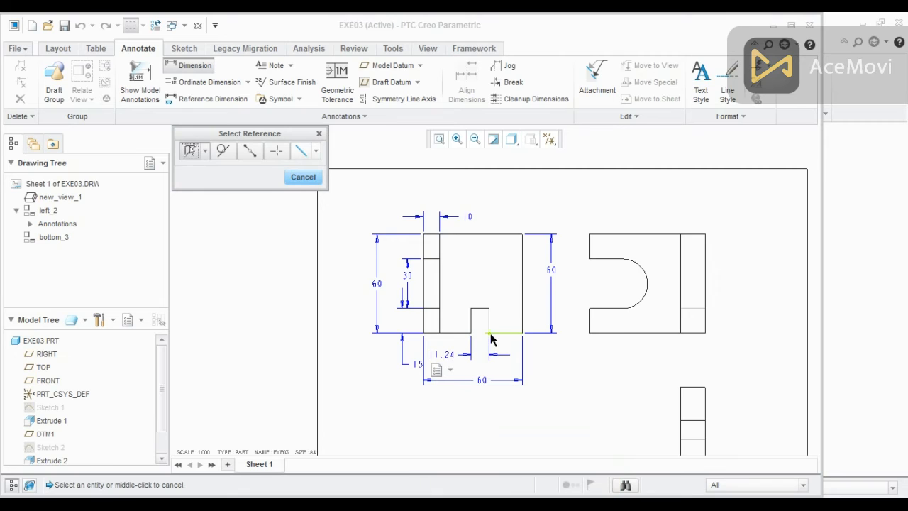
- Dimension the lower edge segment to the right of the notch and the notch's depth in the left projection view
scroll(507, 306, up, 2)
scroll(510, 304, down, 2)
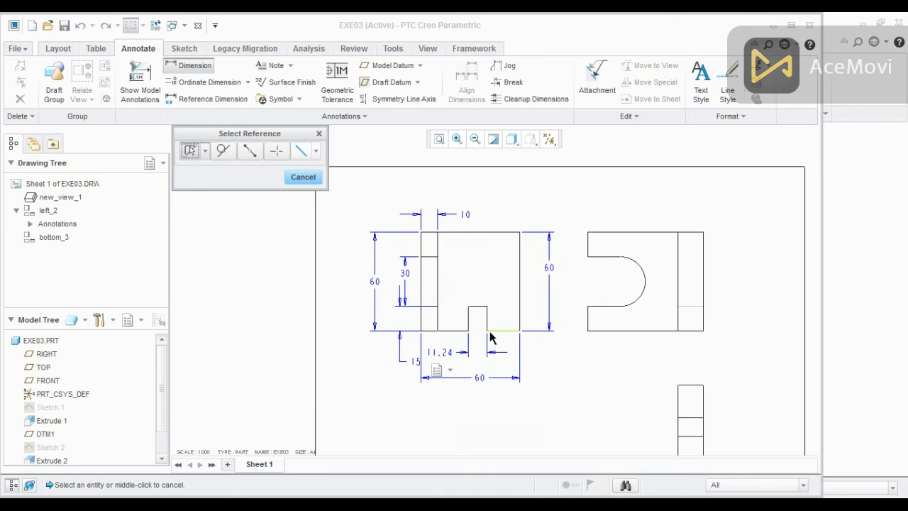
click(491, 331)
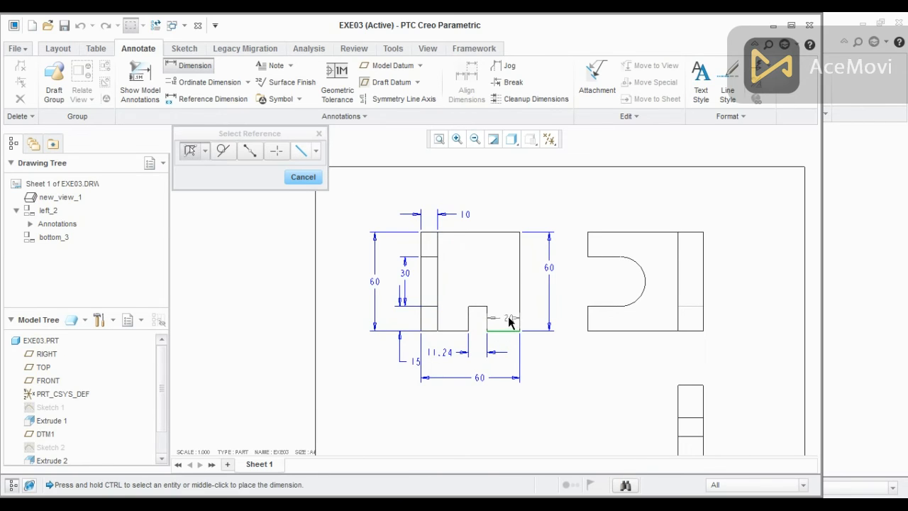
middle_click(507, 321)
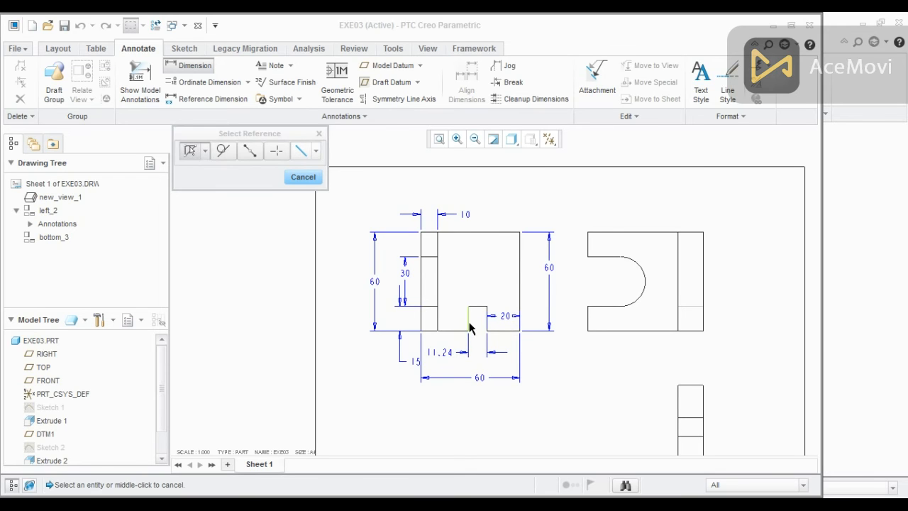
click(468, 318)
middle_click(455, 291)
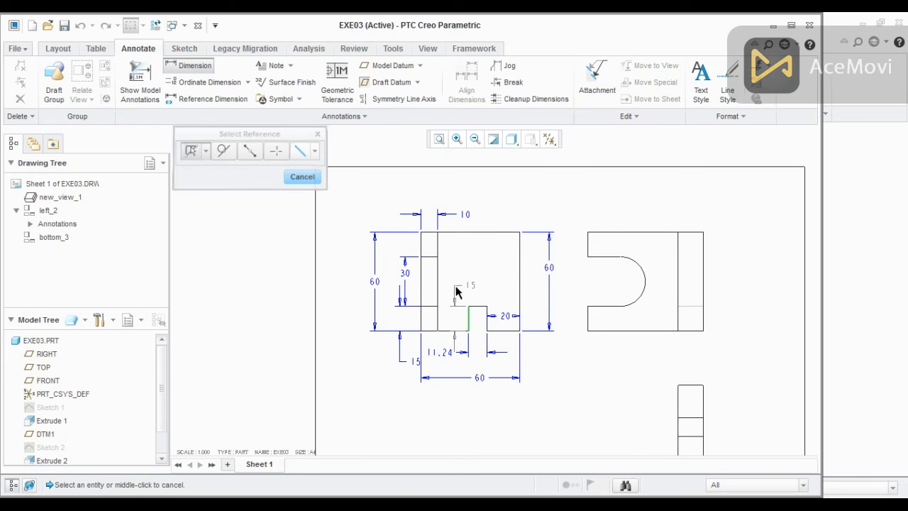
- Dimension the radius of the rounded slot and the overall width of the general view, placing the width above it
scroll(453, 287, down, 1)
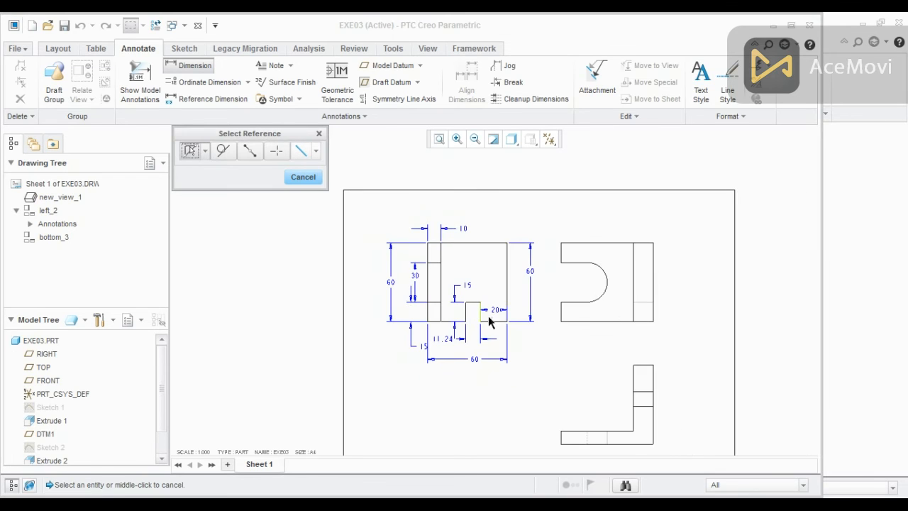
click(605, 281)
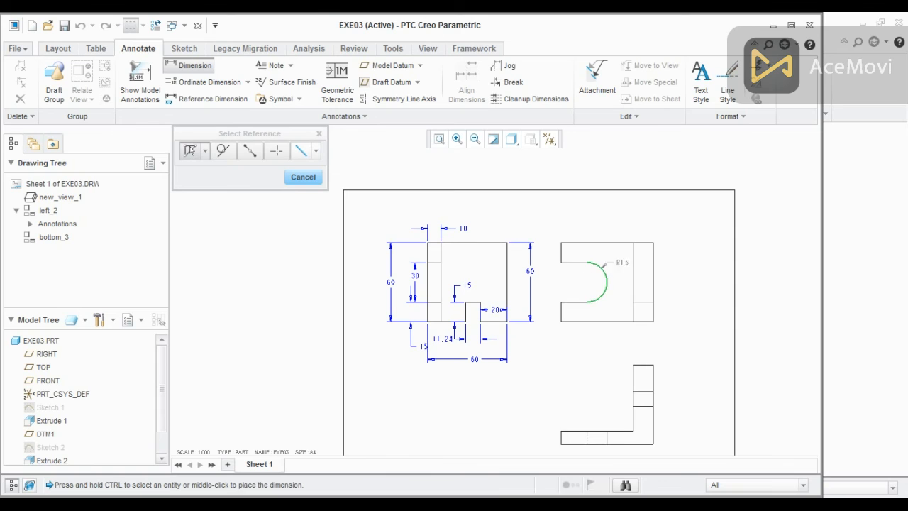
middle_click(616, 258)
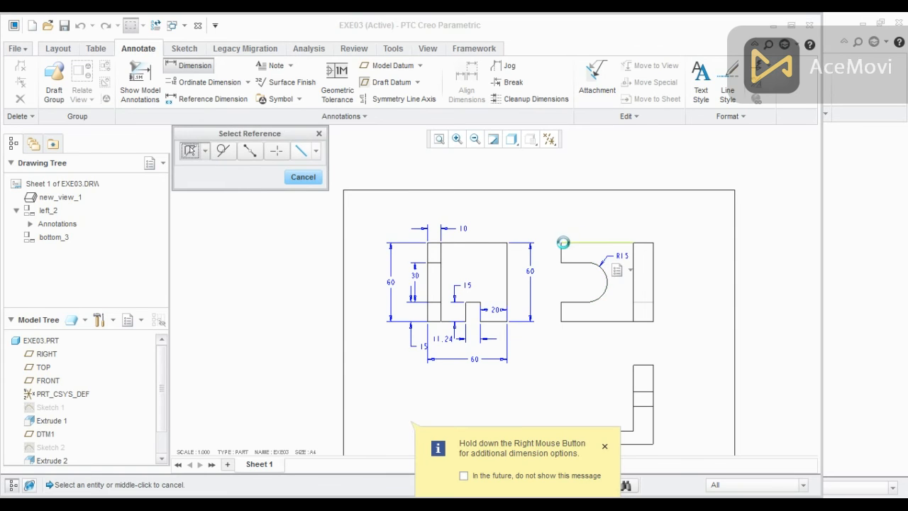
click(653, 244)
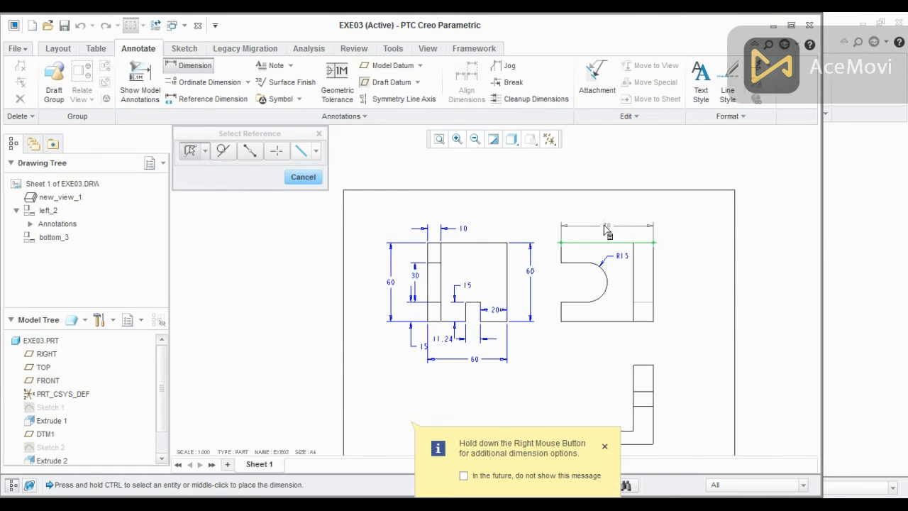
middle_click(604, 227)
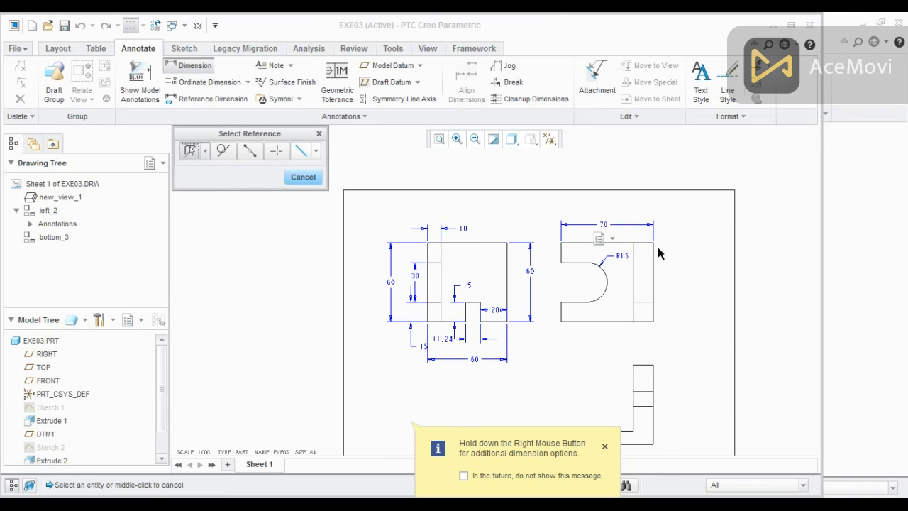
- Dimension the overall height of the L-shaped bottom projection view beside its long vertical edge, and finish dimensioning with the whole sheet in view
scroll(655, 341, down, 2)
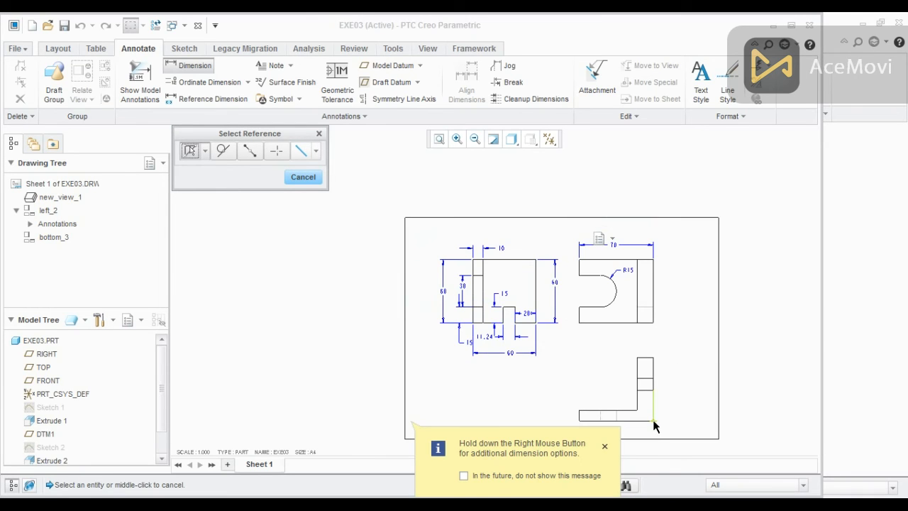
click(653, 421)
click(654, 357)
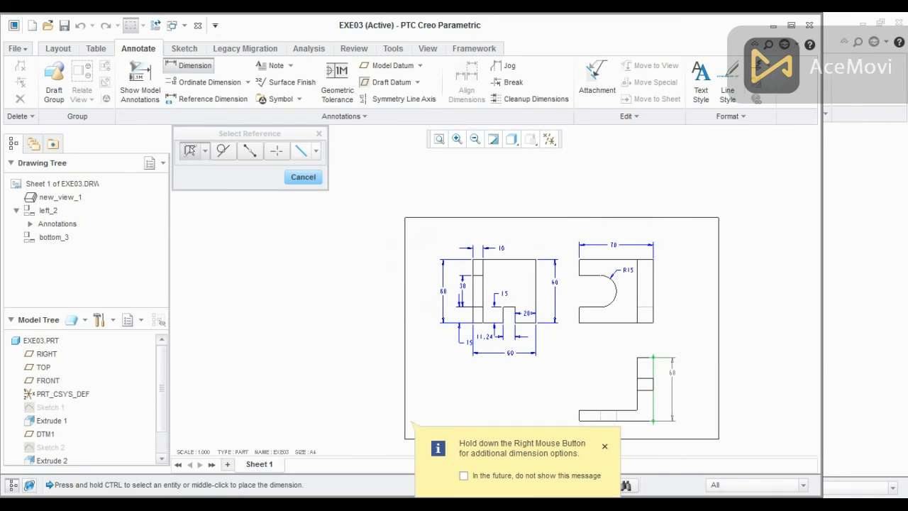
middle_click(675, 388)
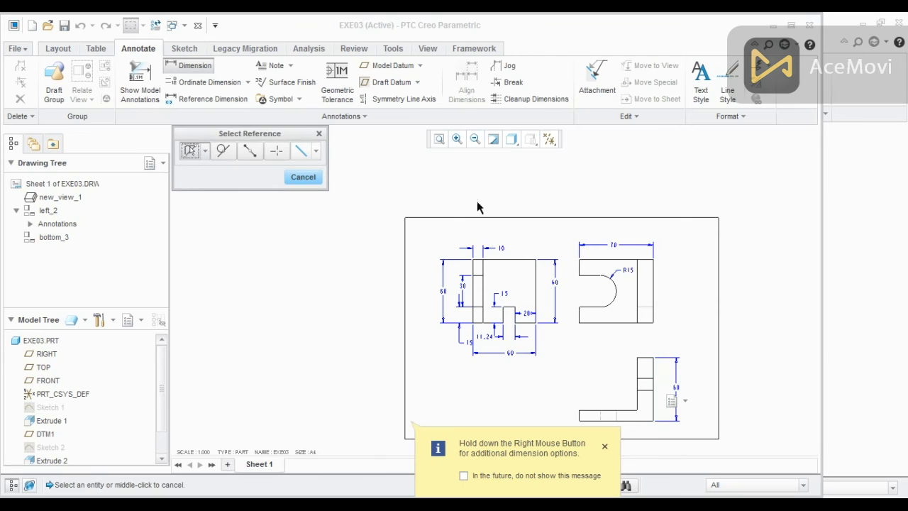
middle_click(422, 190)
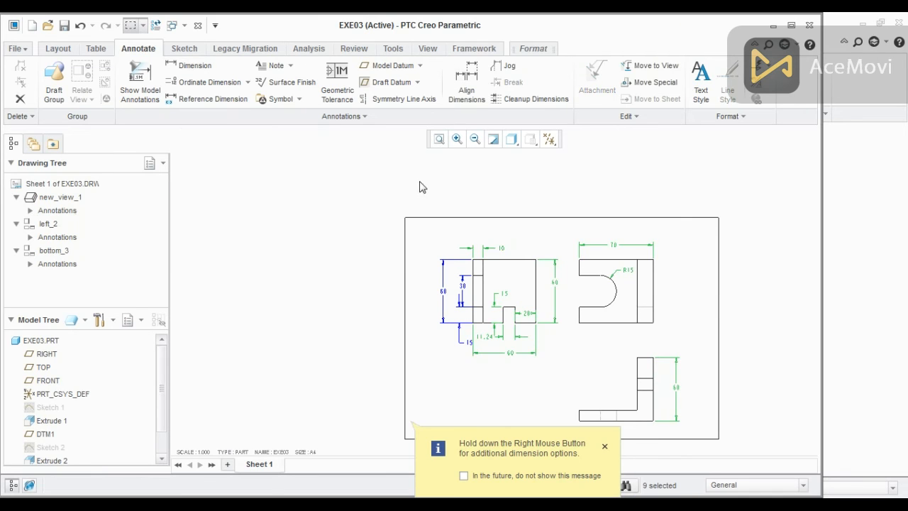
scroll(397, 189, down, 2)
click(439, 139)
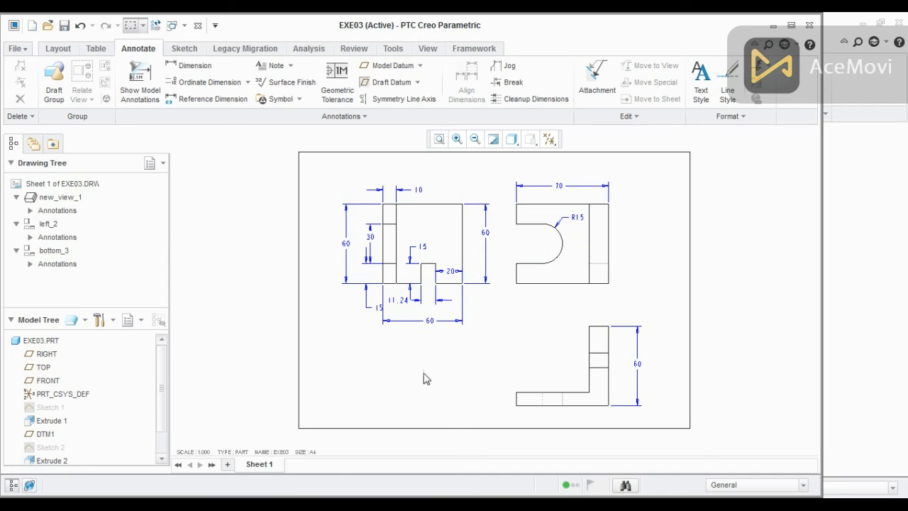
- Insert a new general view of the part in the empty area of the sheet below the left projection view
right_click(396, 366)
click(416, 338)
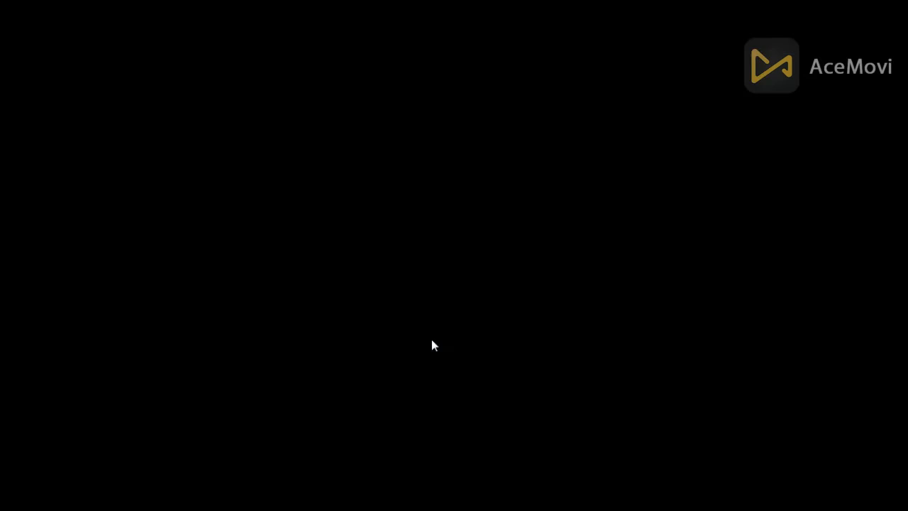
click(457, 346)
click(382, 348)
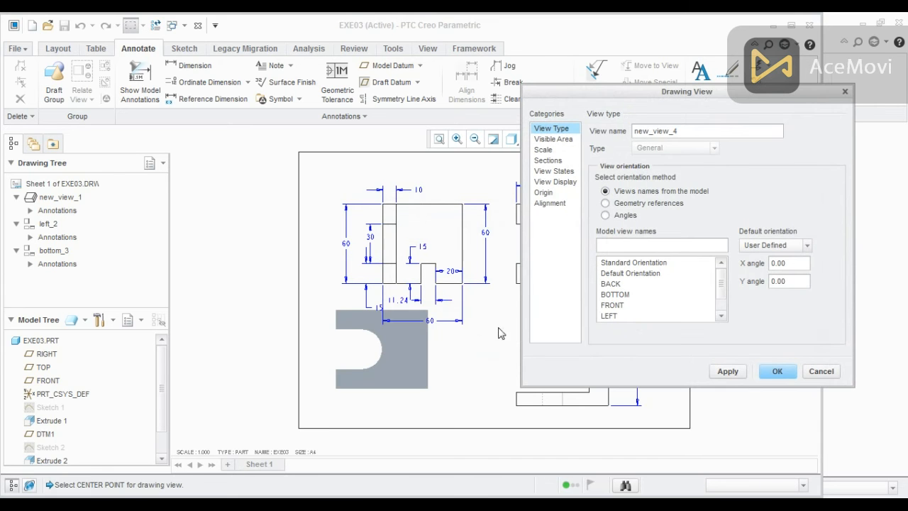
- Try the Isometric default orientation for the new general view, and apply Trimetric instead
click(778, 246)
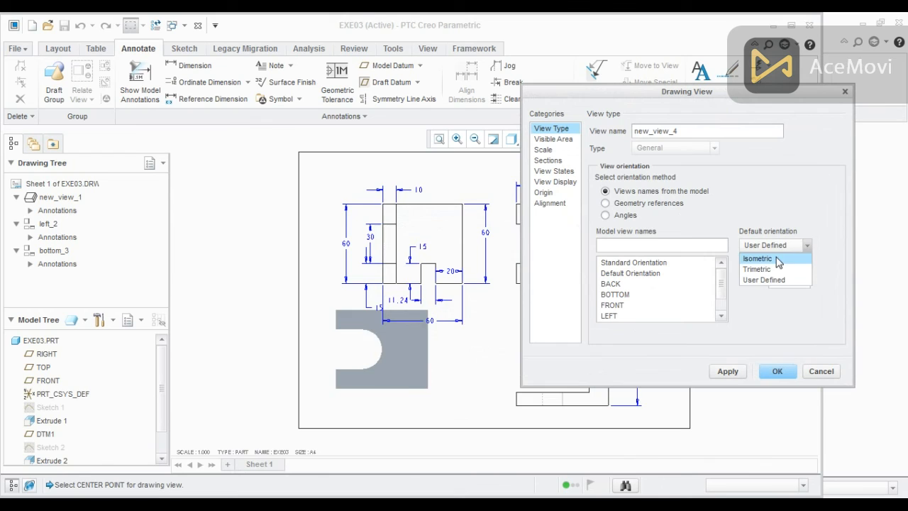
click(778, 258)
click(798, 246)
click(756, 269)
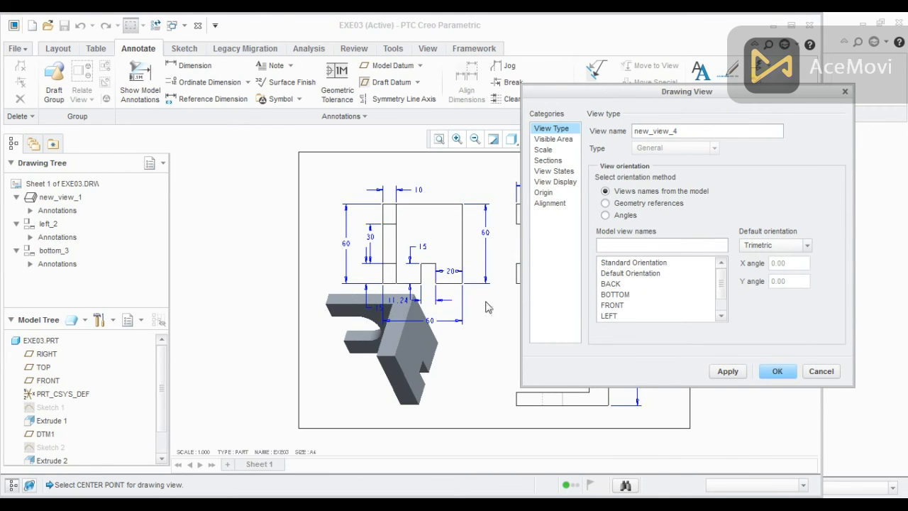
click(736, 374)
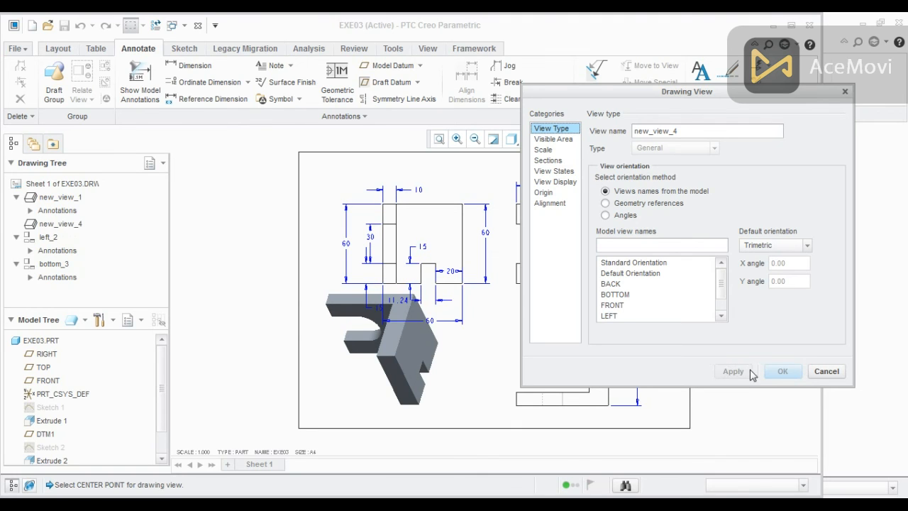
- Rotate the trimetric view by an angle of 90 about the Normal reference and accept the view settings
click(612, 216)
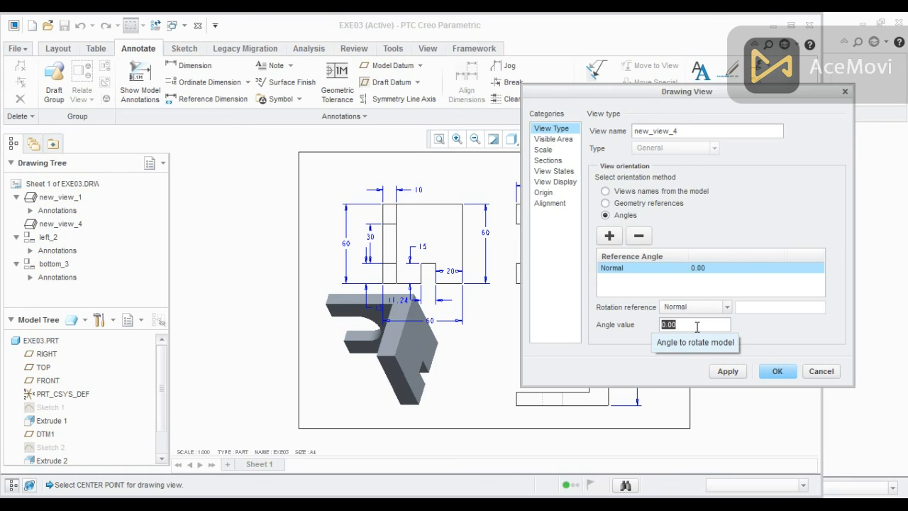
text(9)
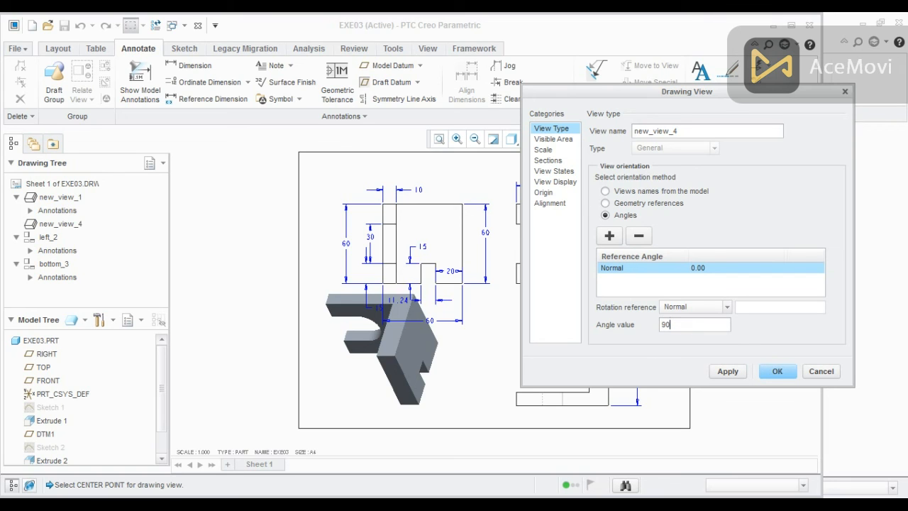
text(0)
key(Return)
click(719, 374)
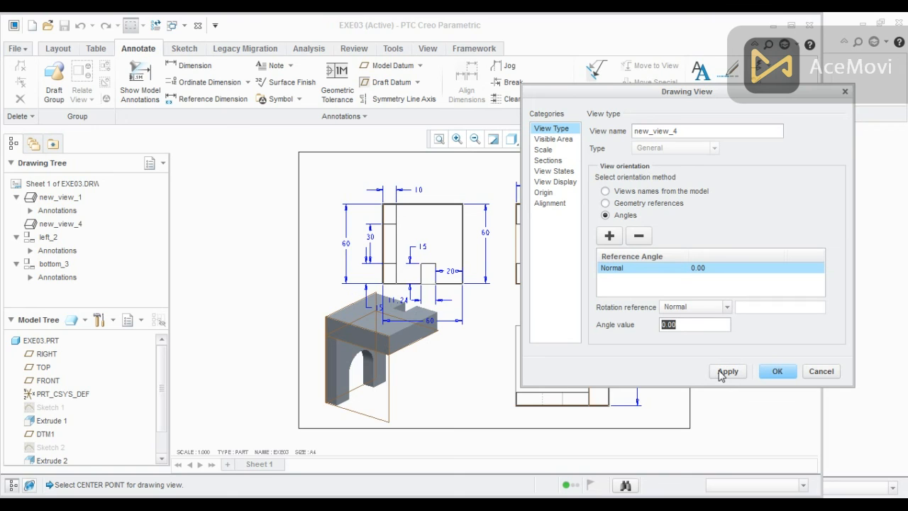
click(774, 371)
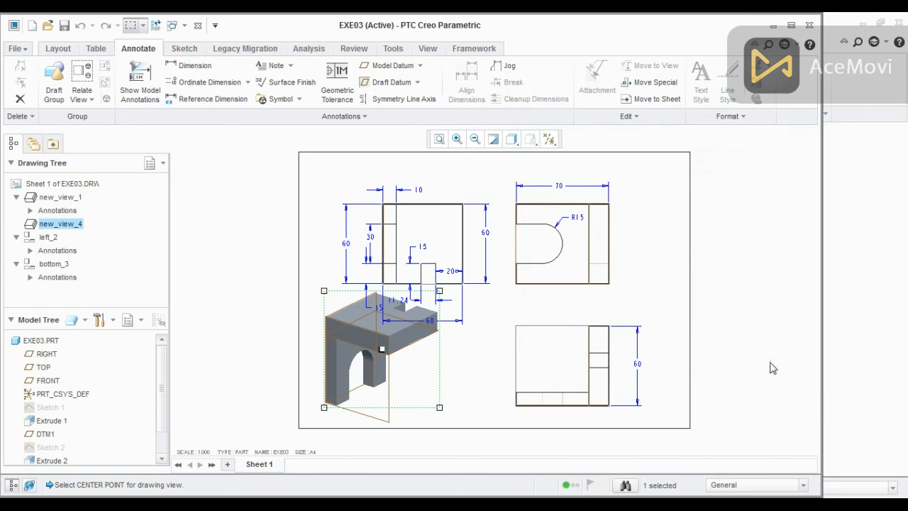
- Move the dimensioned general view toward the sheet's upper right corner and position the shaded trimetric view below the left view's dimensions
drag(383, 334, 380, 365)
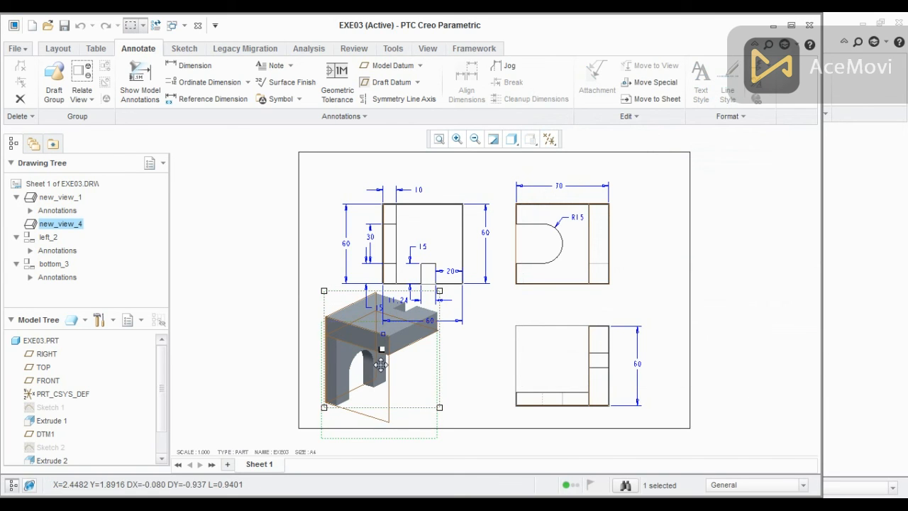
click(459, 241)
click(570, 240)
drag(571, 239, 606, 204)
click(324, 357)
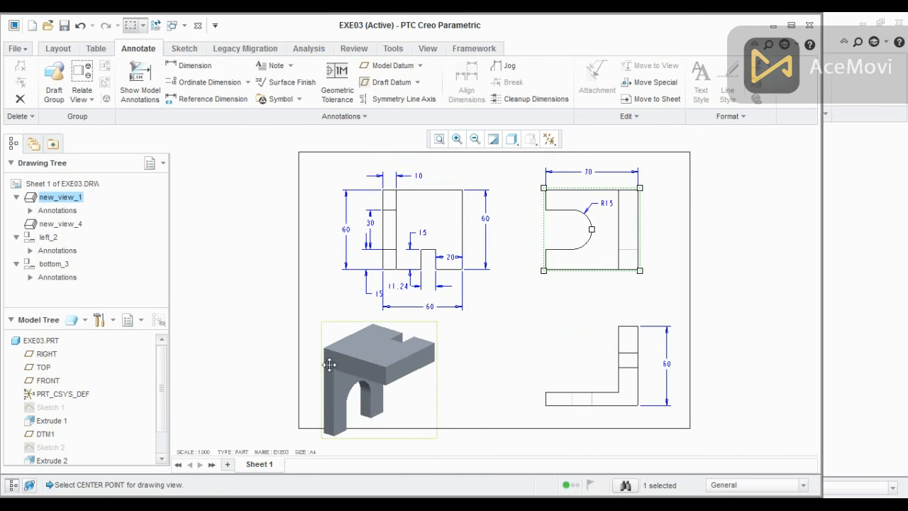
drag(358, 369, 410, 359)
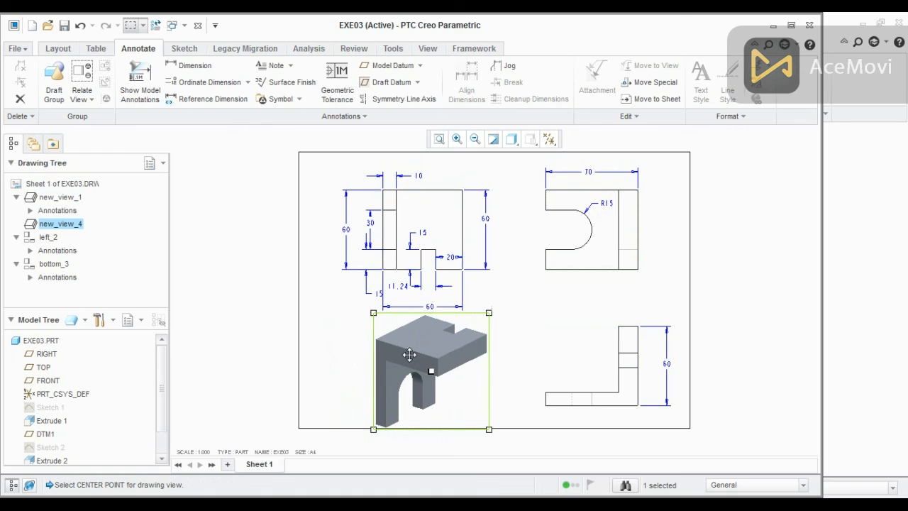
click(523, 342)
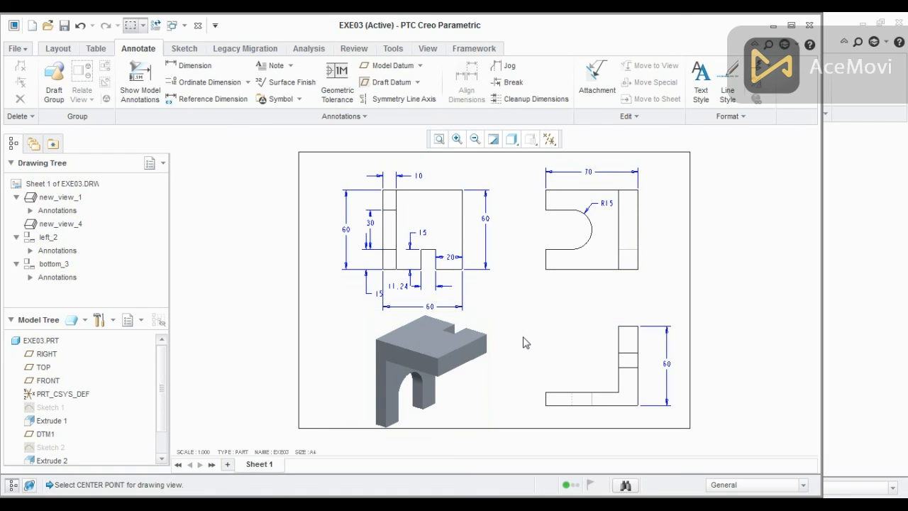